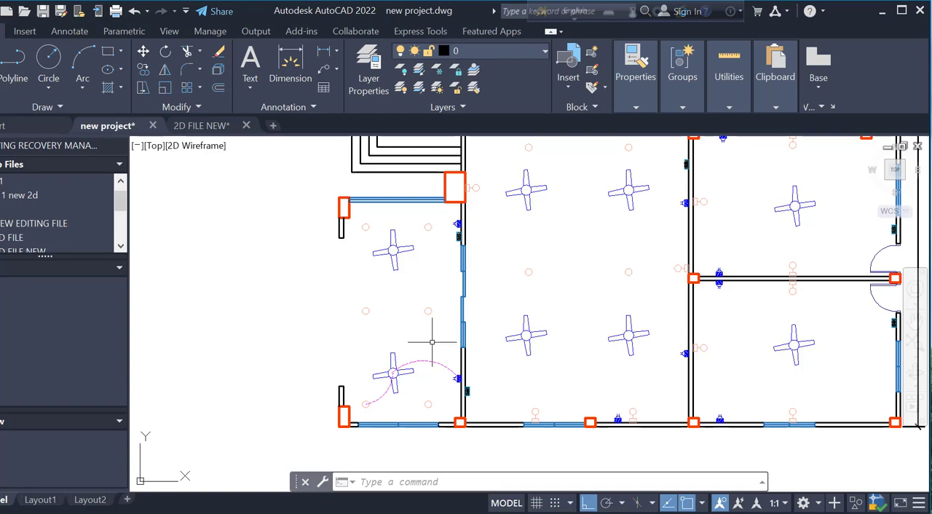
Stretch the wiring arc's fan end to the light on the other side of the bottom row and flatten its curve
scroll(381, 411, up, 4)
click(380, 397)
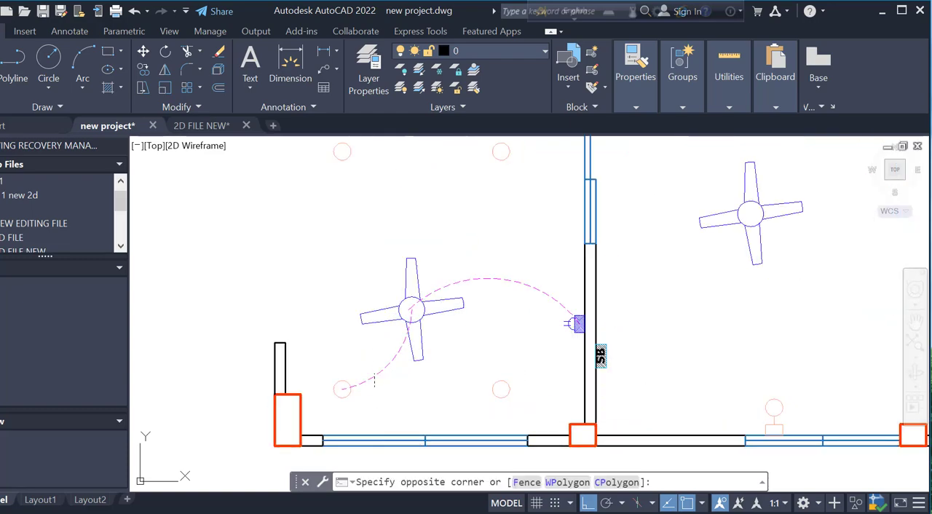
click(379, 376)
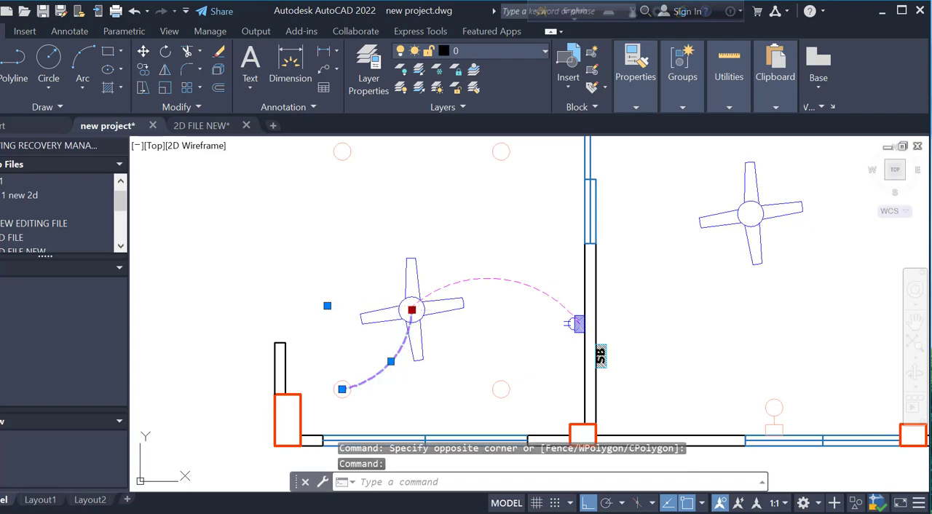
click(411, 309)
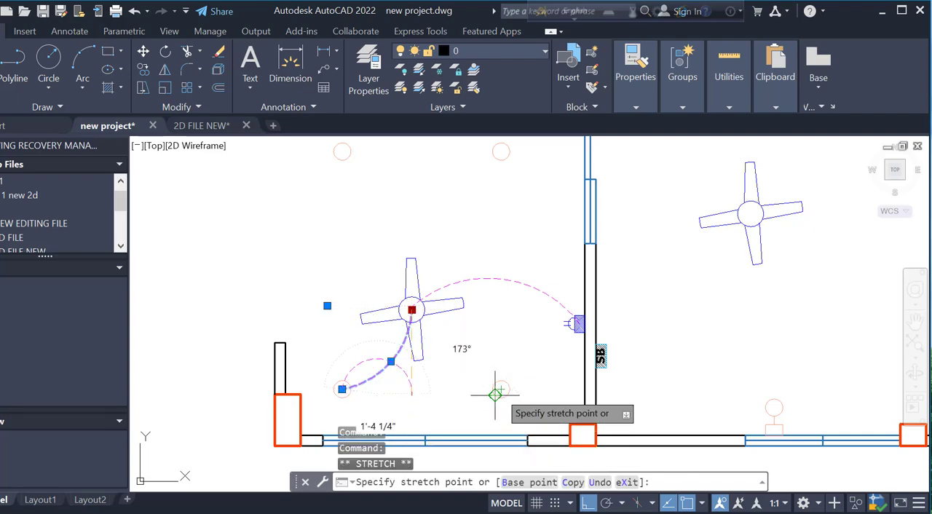
click(501, 389)
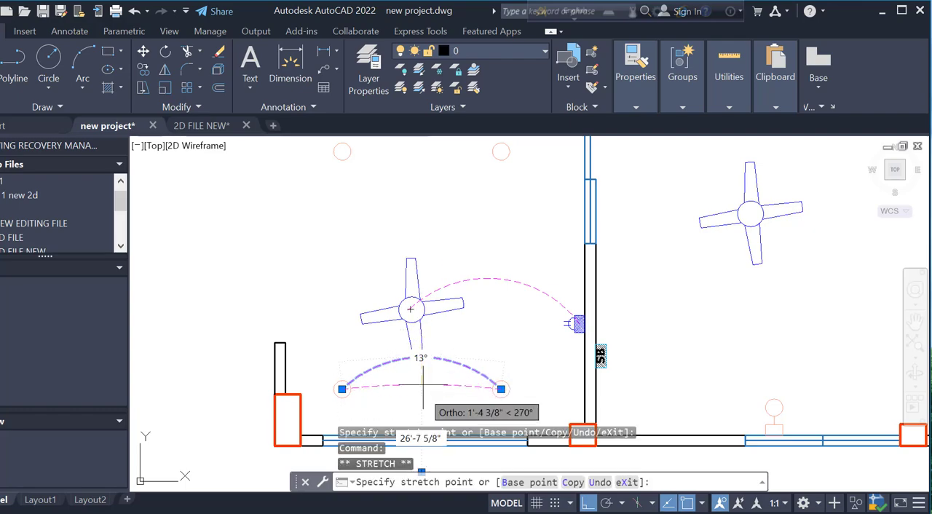
key(Escape)
key(Escape)
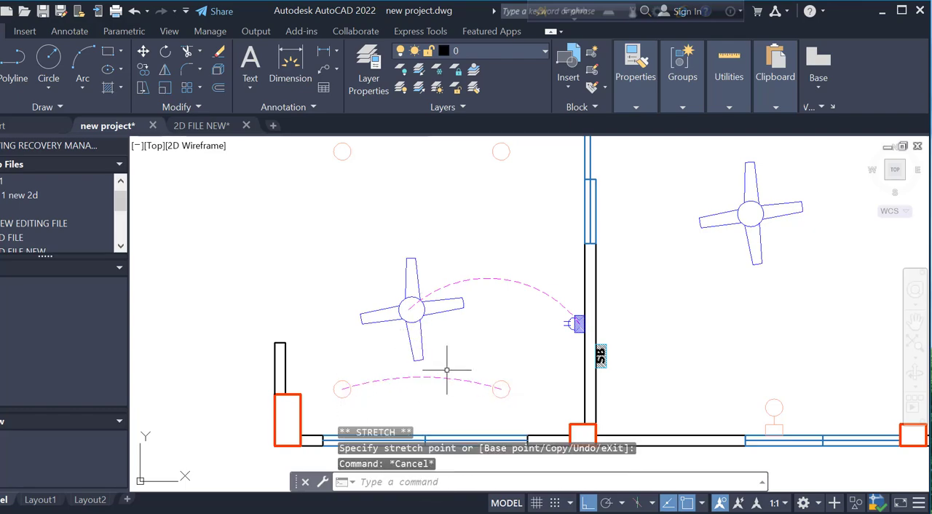
Copy the arc linking the two bottom lights, placing the duplicate just above the original
scroll(444, 371, down, 2)
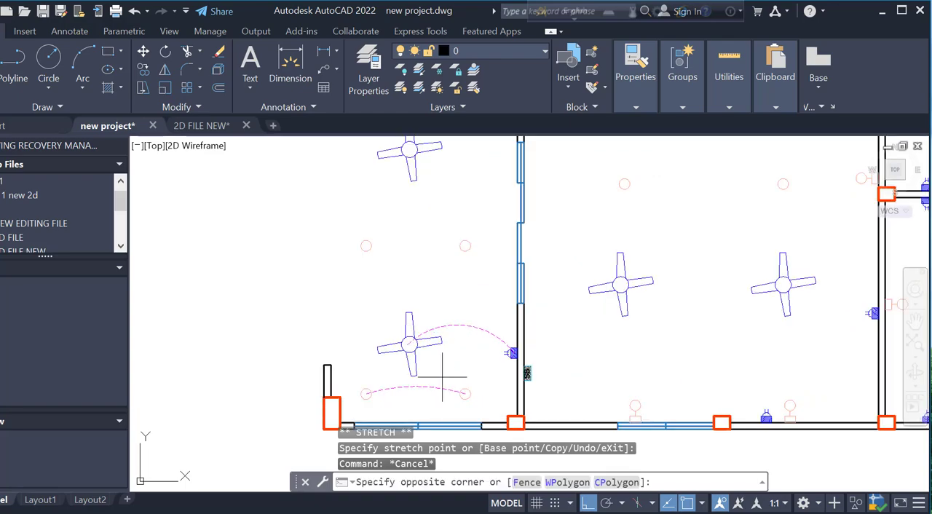
click(432, 394)
text(co)
key(Return)
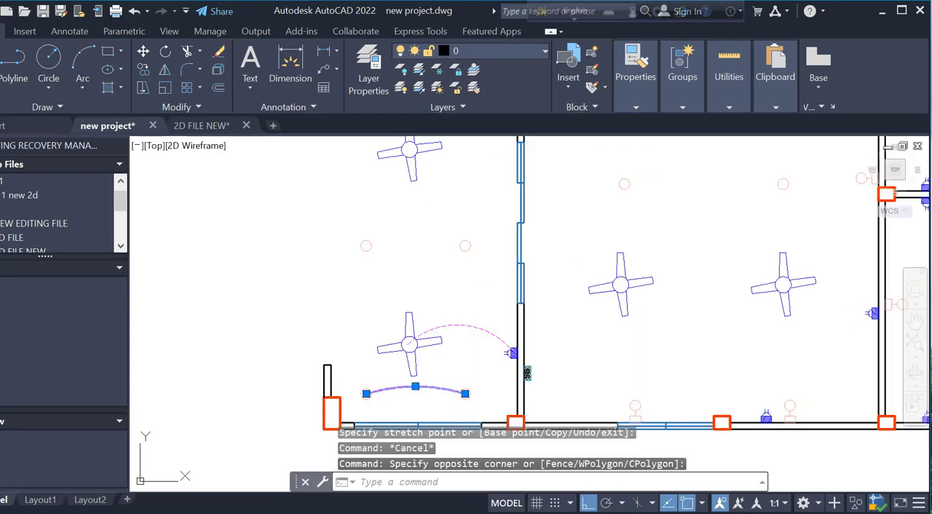
scroll(471, 397, up, 3)
click(488, 392)
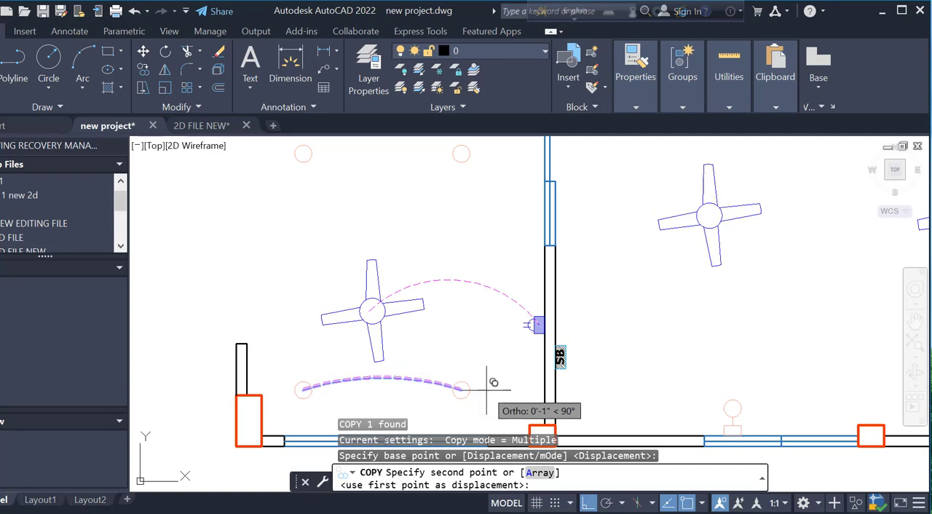
click(462, 385)
key(Escape)
Stretch the copied arc's left end to the middle-row light nearest the inner wall and flatten its curve into a slight bow
scroll(437, 380, up, 2)
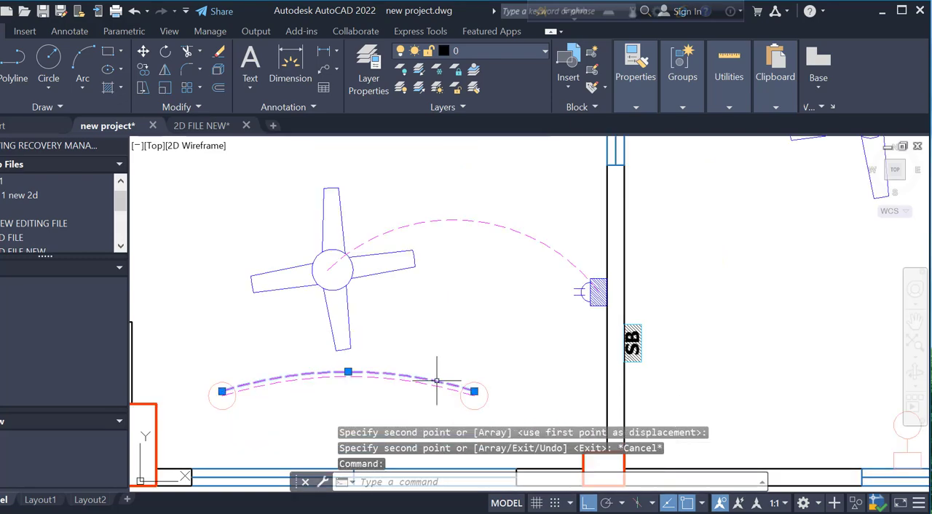
click(221, 391)
scroll(221, 391, down, 2)
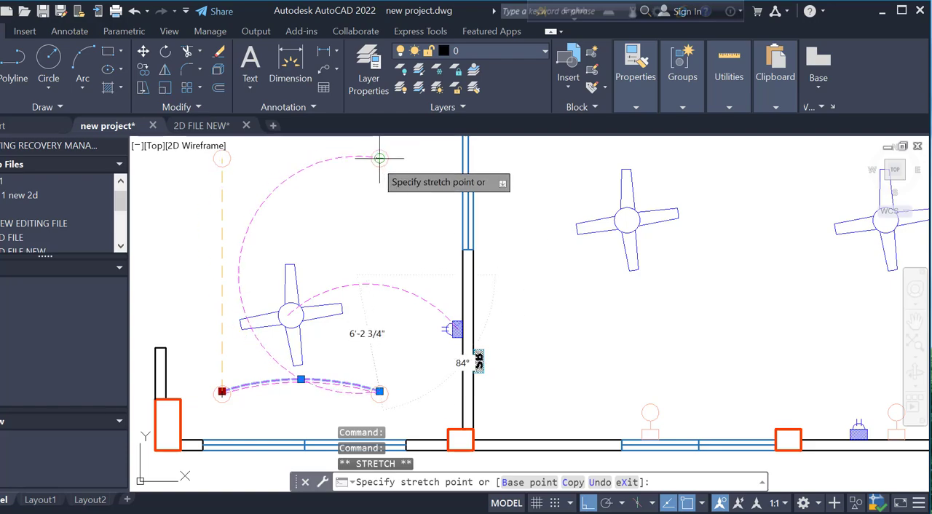
click(366, 164)
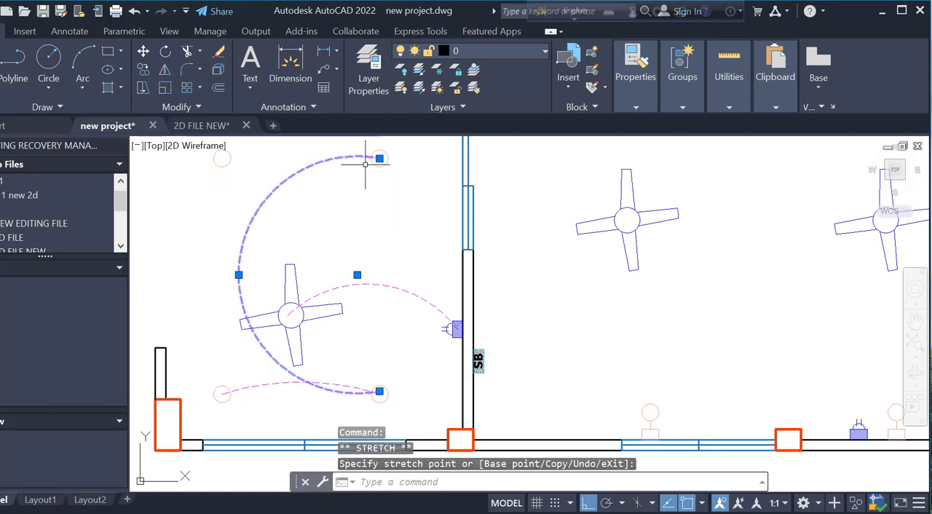
click(238, 274)
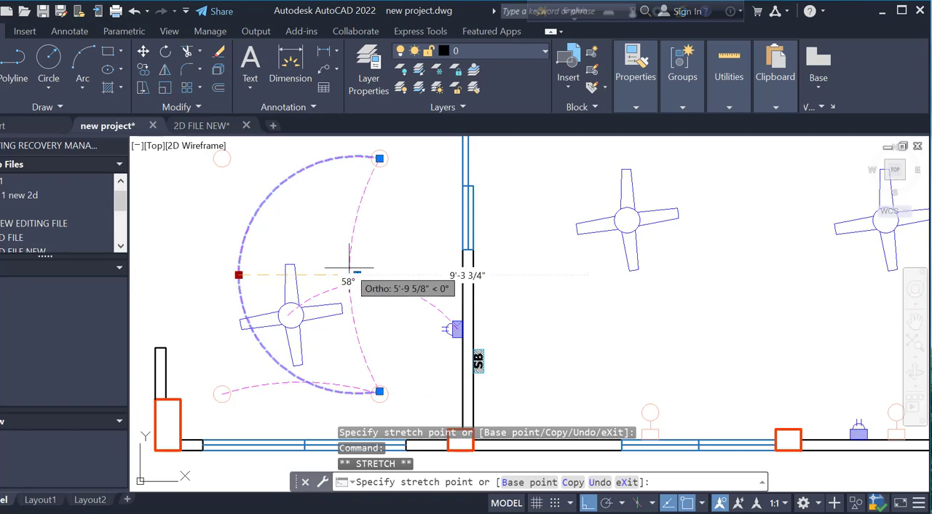
click(375, 275)
key(Escape)
Copy the vertical wiring arc from the bottom light up to the middle-row light nearest the inner wall
click(382, 244)
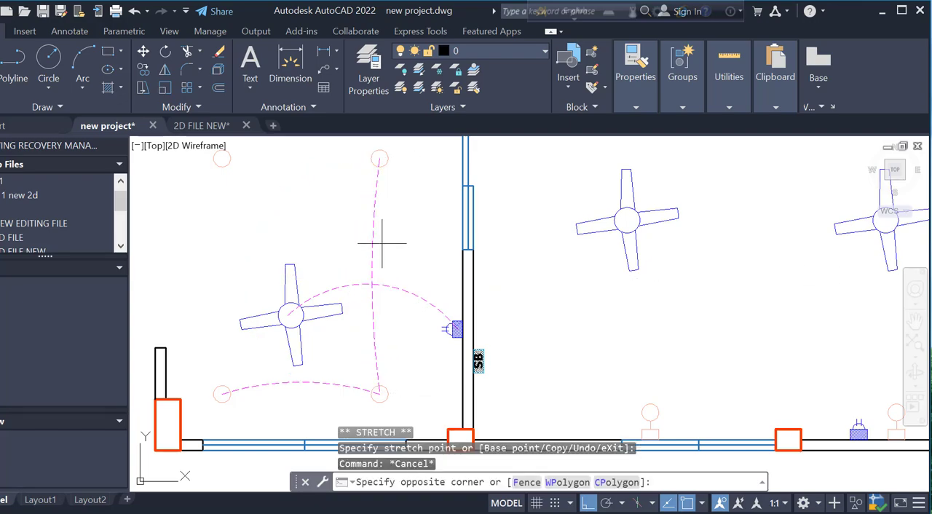
click(359, 247)
text(CO)
key(Return)
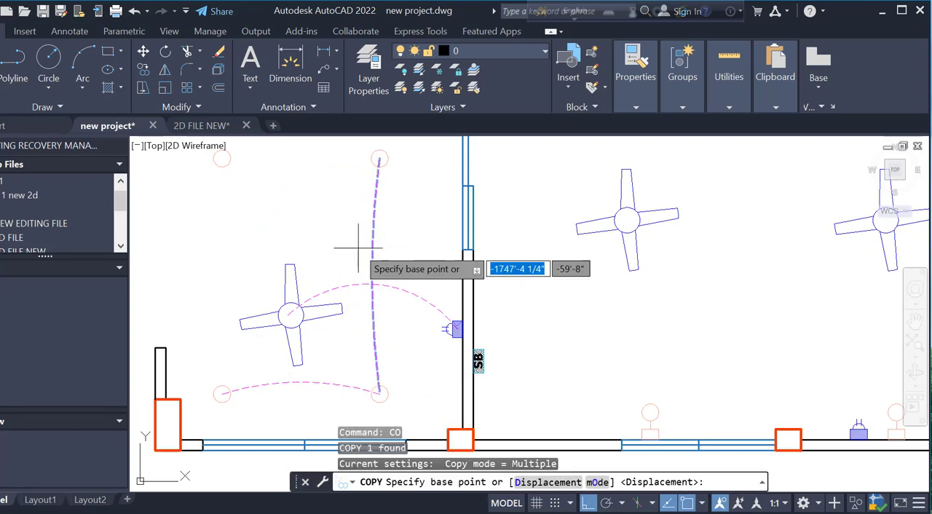
scroll(378, 391, up, 2)
click(378, 391)
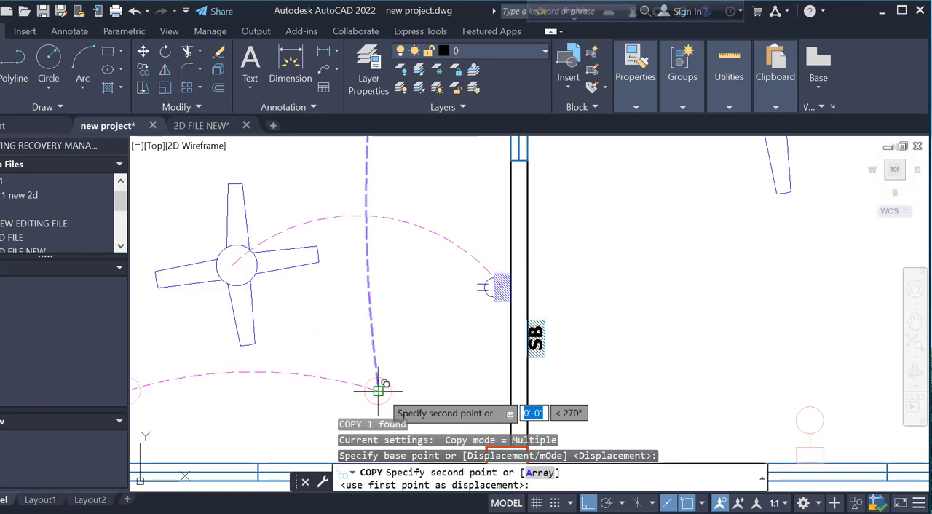
scroll(370, 244, down, 3)
scroll(374, 223, up, 3)
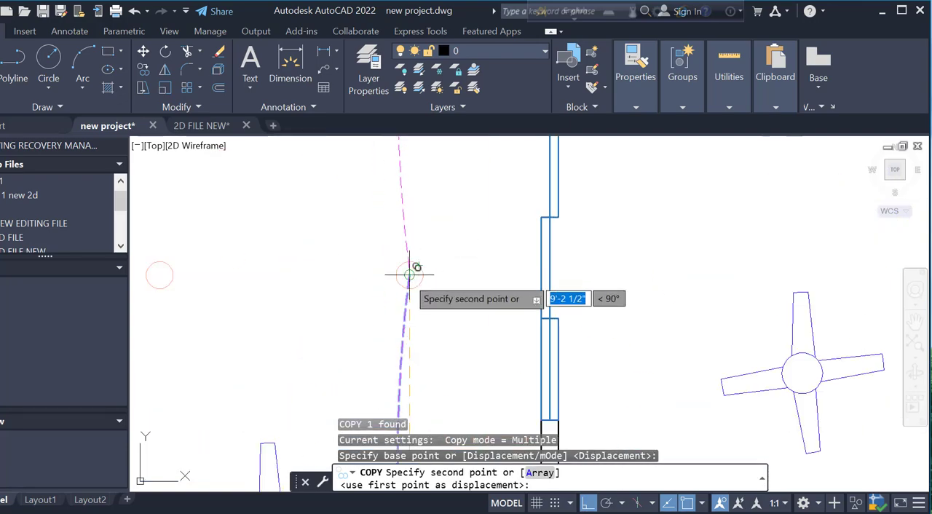
key(Escape)
Stretch the upper vertical arc's top end onto the center of the top light nearest the inner wall
scroll(430, 364, down, 2)
click(417, 232)
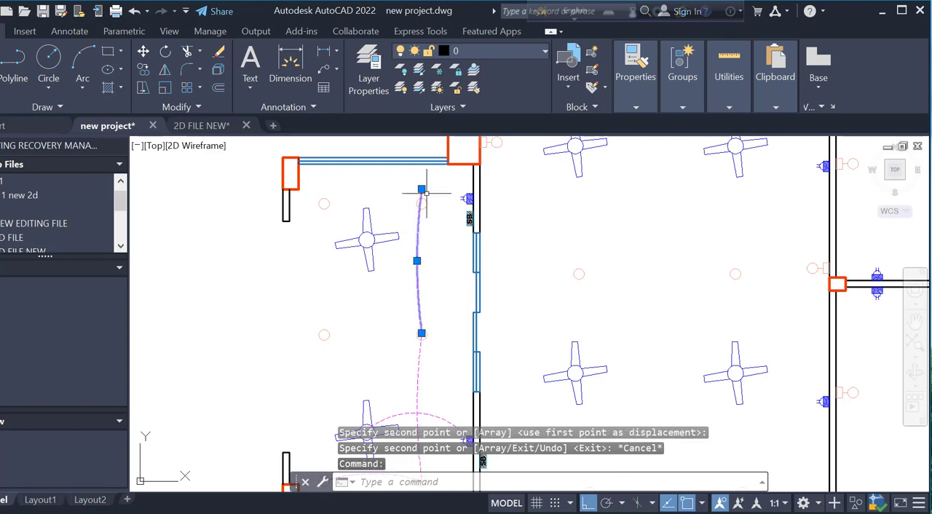
scroll(420, 190, up, 2)
click(409, 205)
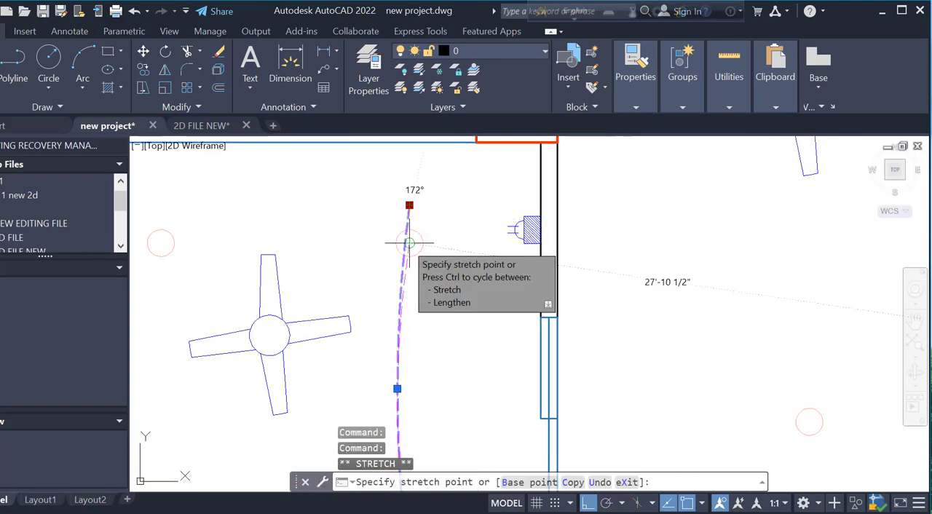
click(408, 241)
key(Escape)
scroll(421, 231, down, 3)
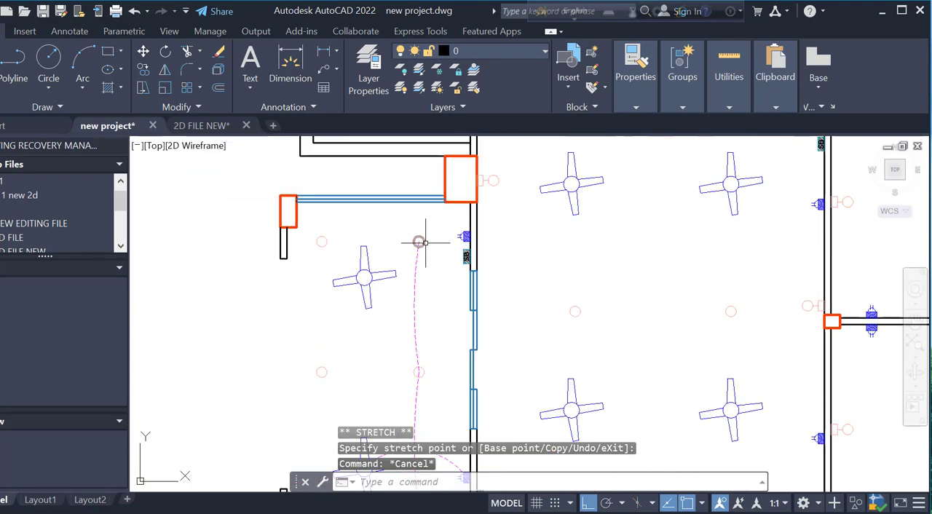
Copy the upper vertical arc, placing the duplicate slightly to the left of the original
click(425, 269)
click(412, 292)
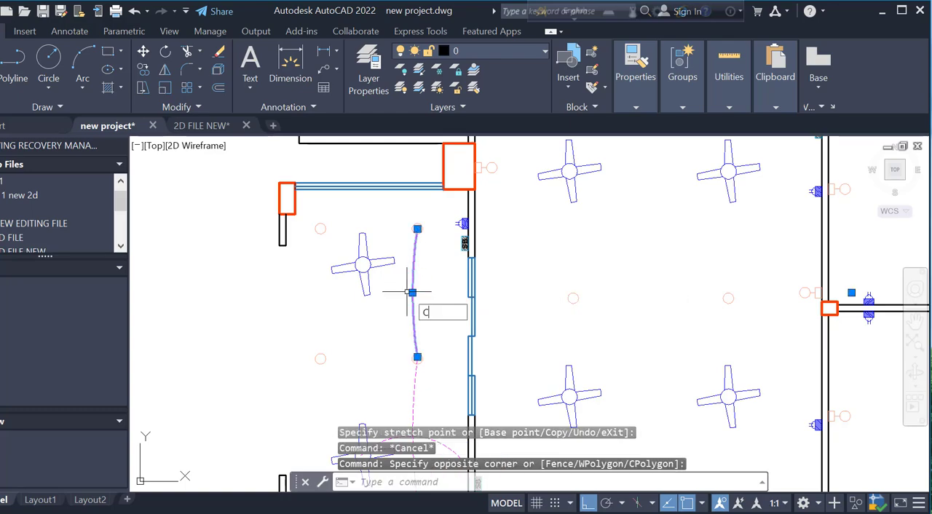
text(CO)
key(Return)
scroll(421, 279, up, 4)
click(450, 268)
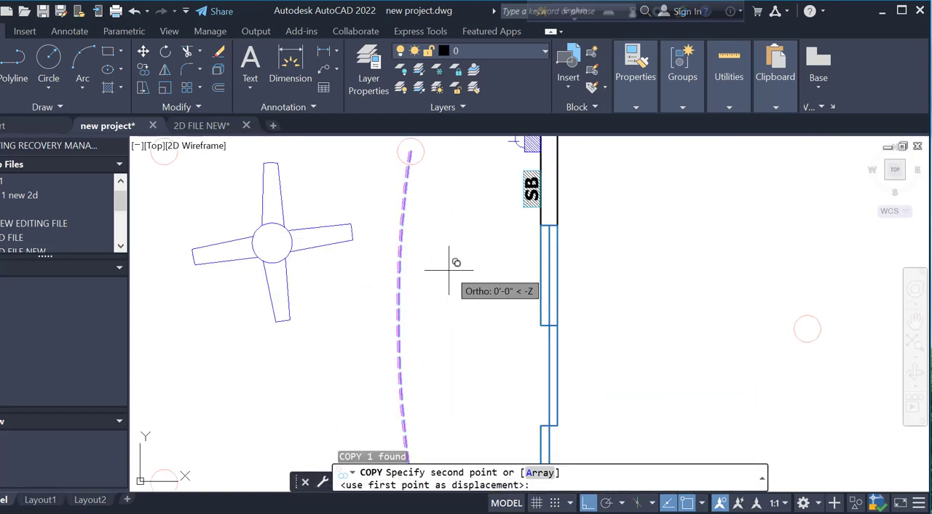
click(446, 270)
key(Escape)
Stretch the duplicate arc's lower end to the top-left light and flatten its curve above the fan to link the top lights
scroll(393, 288, down, 4)
click(393, 299)
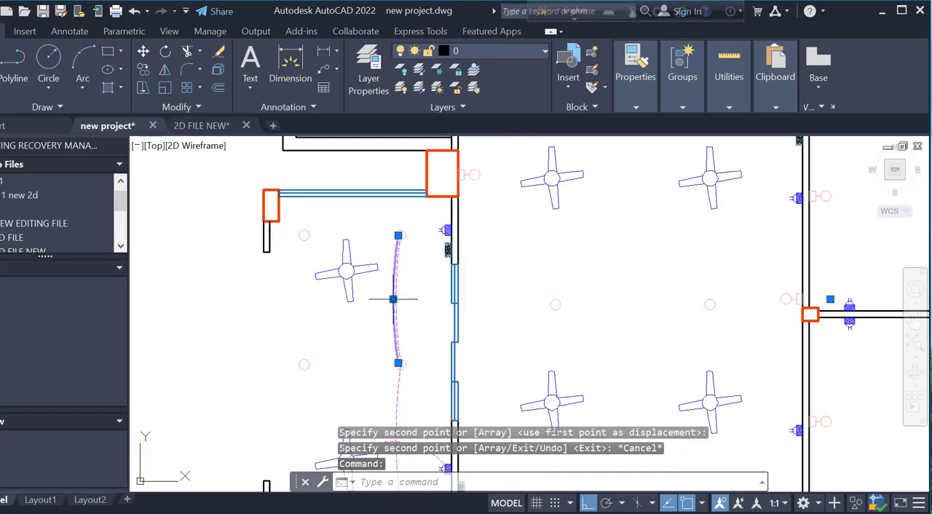
click(398, 362)
scroll(314, 255, up, 2)
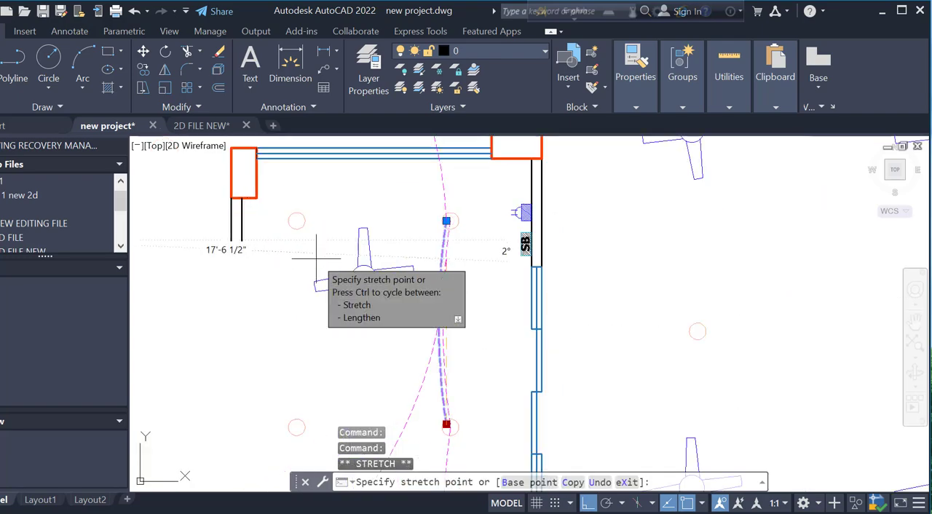
click(297, 220)
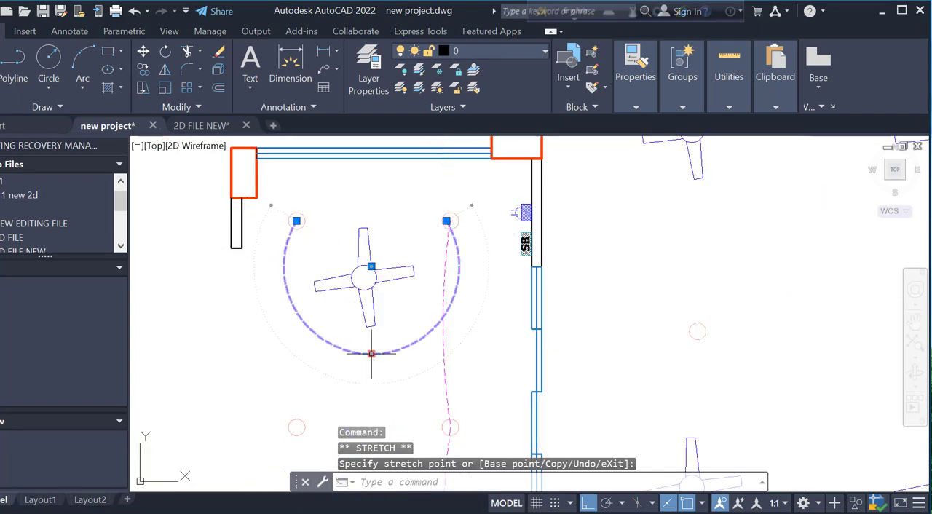
click(372, 354)
scroll(370, 207, up, 4)
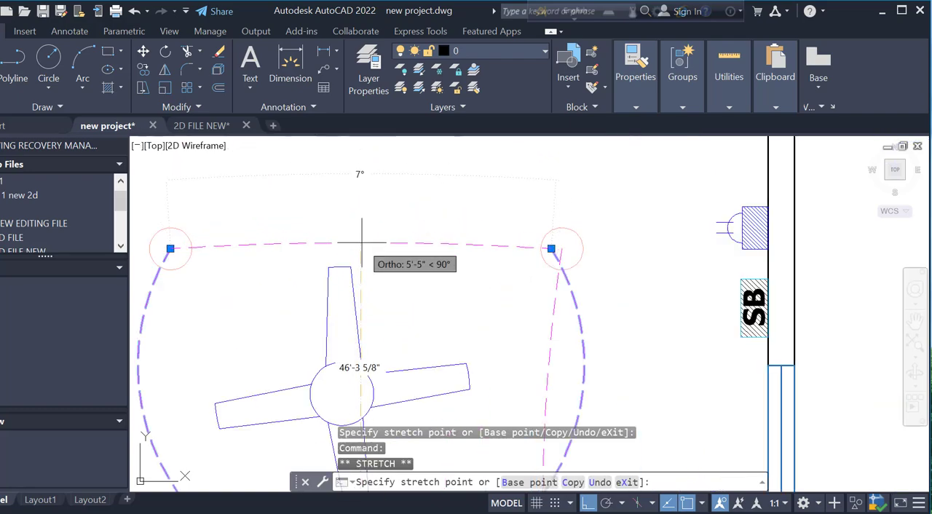
scroll(428, 204, down, 2)
key(Escape)
Copy the top-row arc from the top-right light to the top-left light of the same room, with Ortho off
click(439, 210)
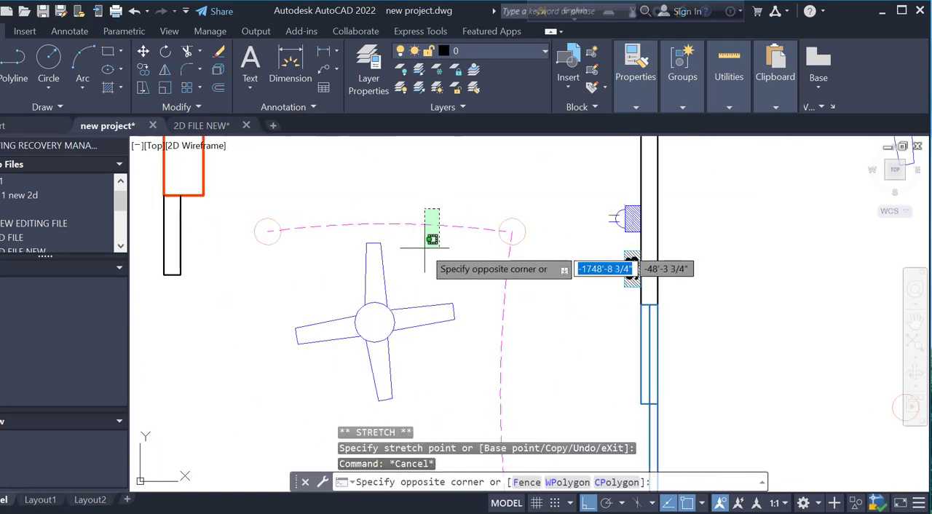
click(424, 247)
text(CO)
key(Return)
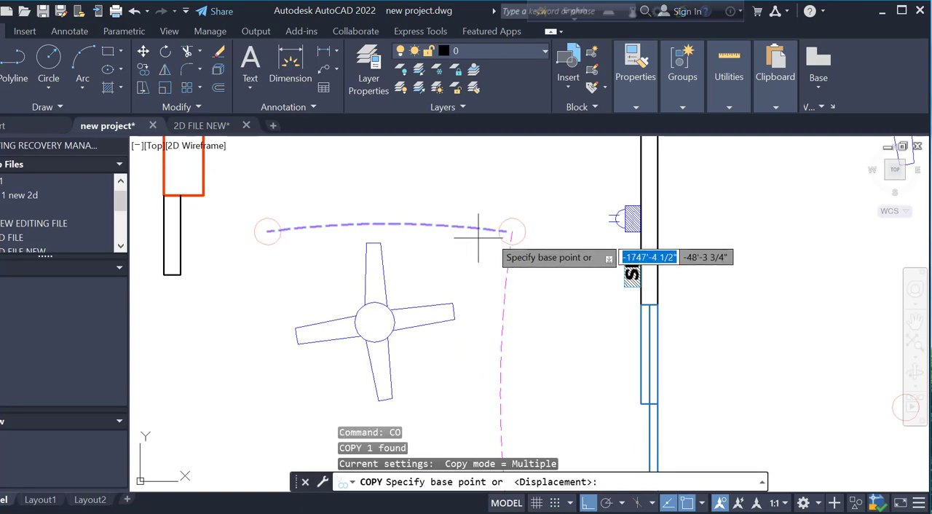
click(512, 231)
key(F8)
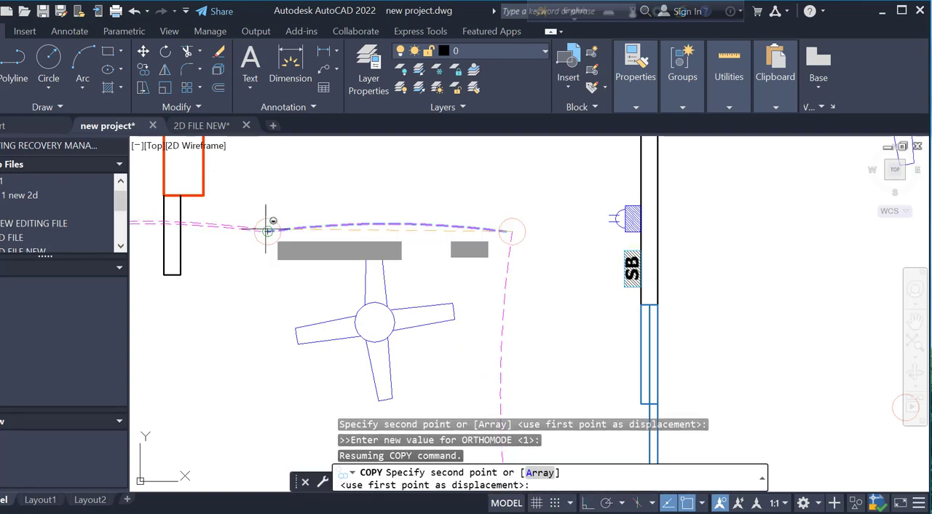
click(269, 228)
key(Escape)
Stretch the copied arc's free end to the bottom-left light and pull its midpoint in to pass through the middle-left light
scroll(453, 267, down, 2)
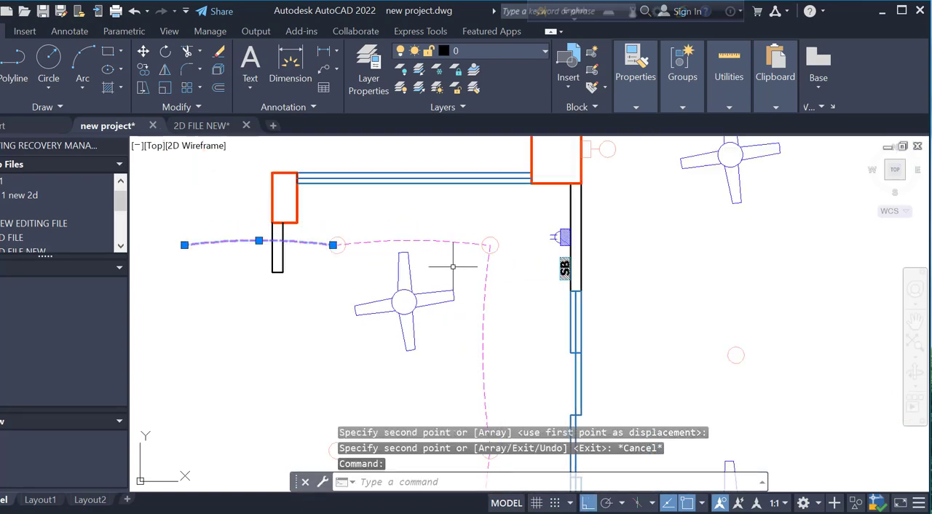
click(185, 244)
scroll(185, 244, down, 3)
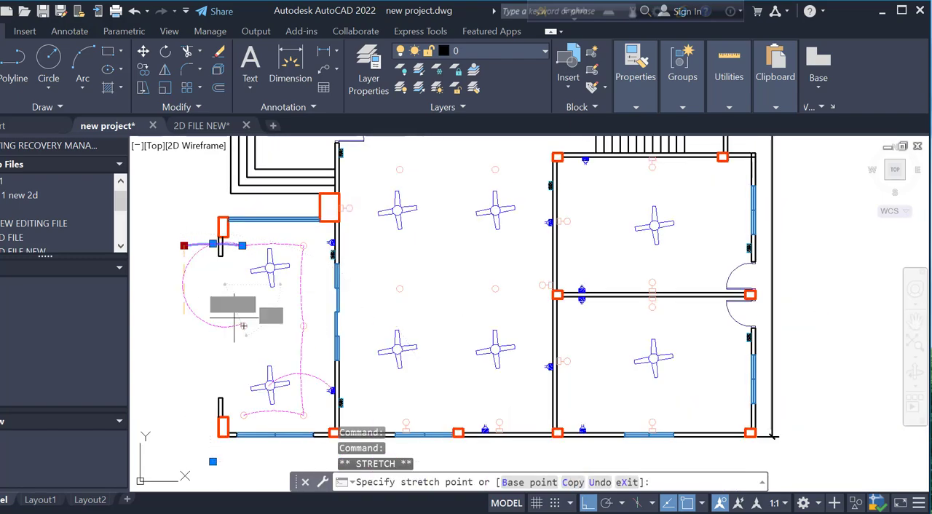
scroll(234, 411, up, 4)
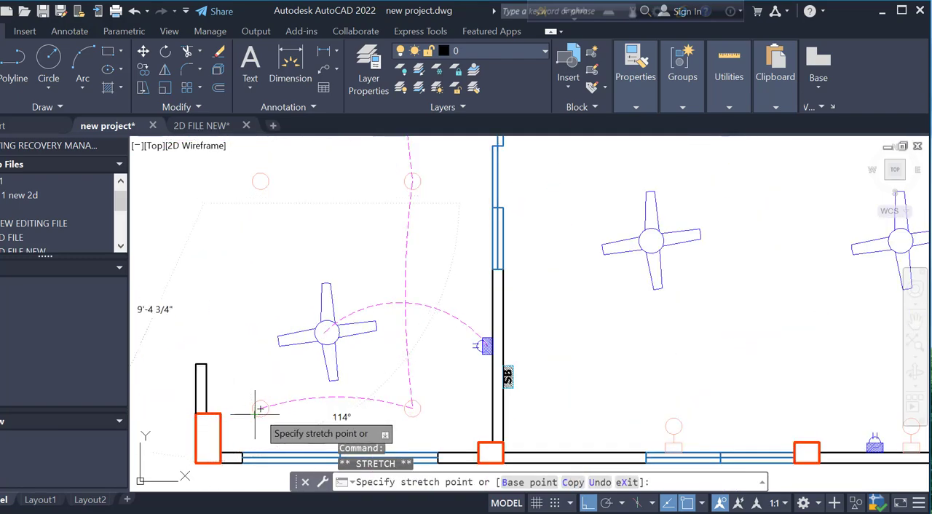
scroll(263, 347, down, 4)
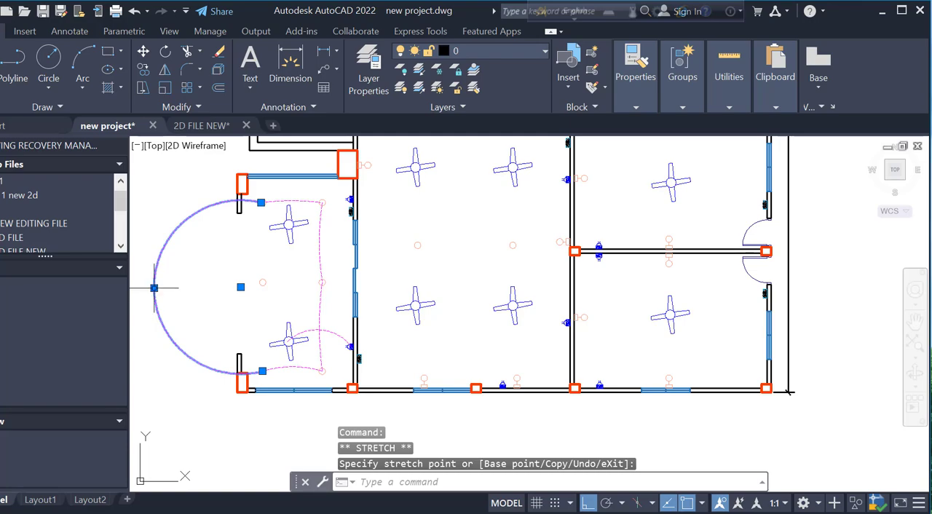
click(154, 288)
scroll(260, 279, up, 10)
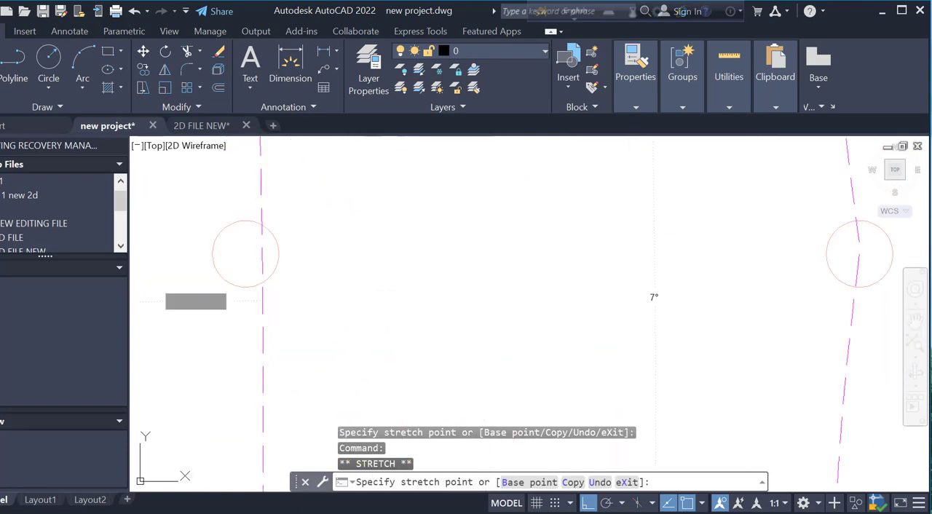
click(244, 249)
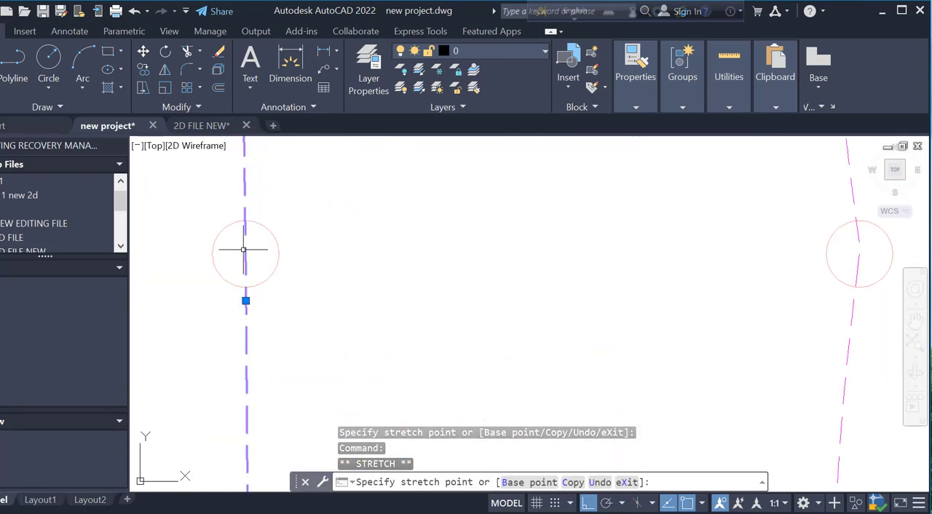
key(Escape)
scroll(328, 342, down, 7)
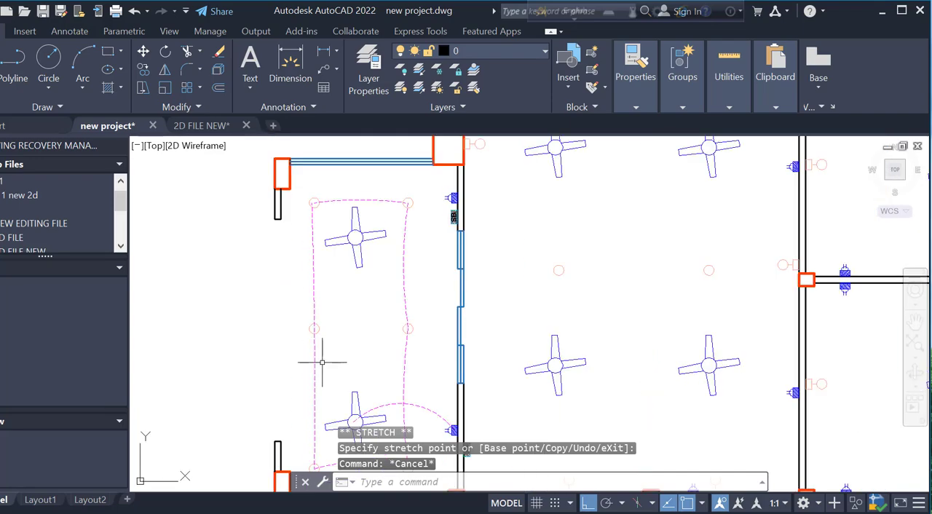
Try to stretch the left vertical arc's lower end up to the middle-left light, and undo the edit
scroll(326, 355, down, 2)
scroll(321, 423, up, 2)
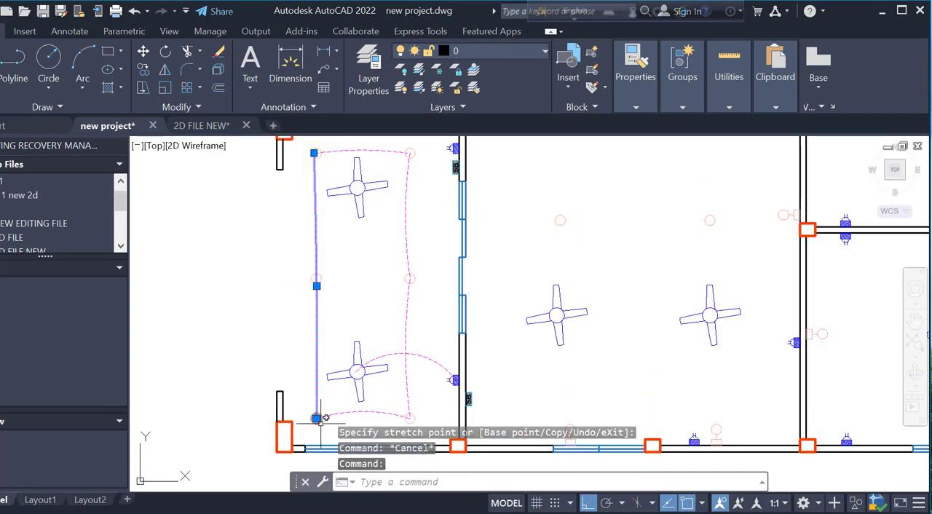
click(316, 419)
scroll(315, 290, up, 4)
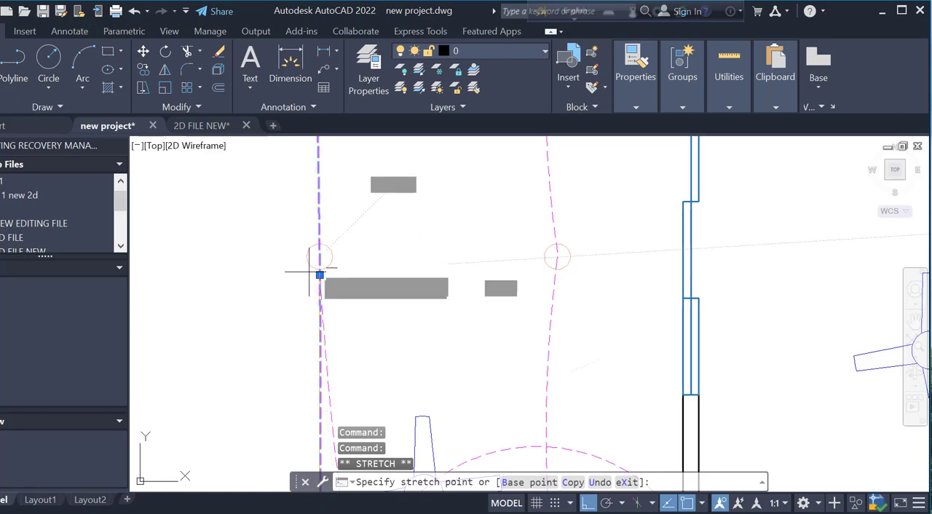
scroll(358, 353, down, 4)
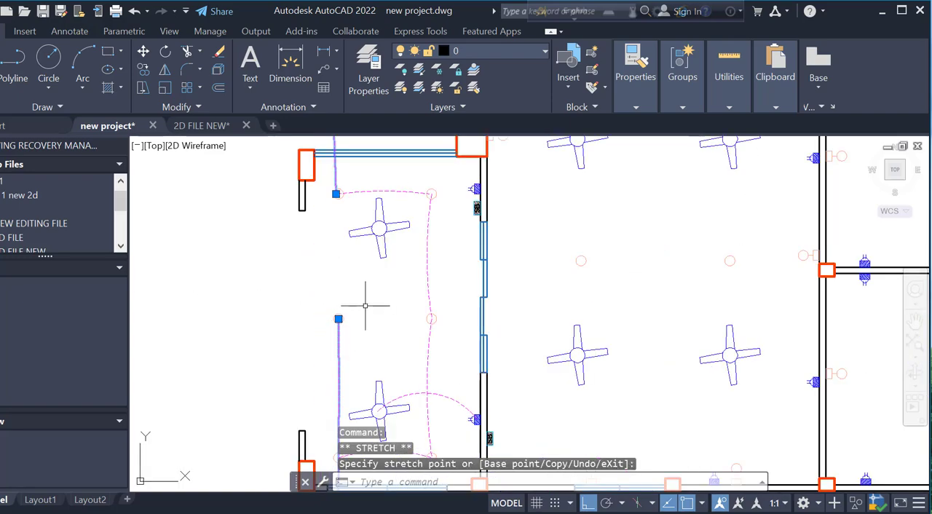
scroll(366, 306, down, 4)
key(Escape)
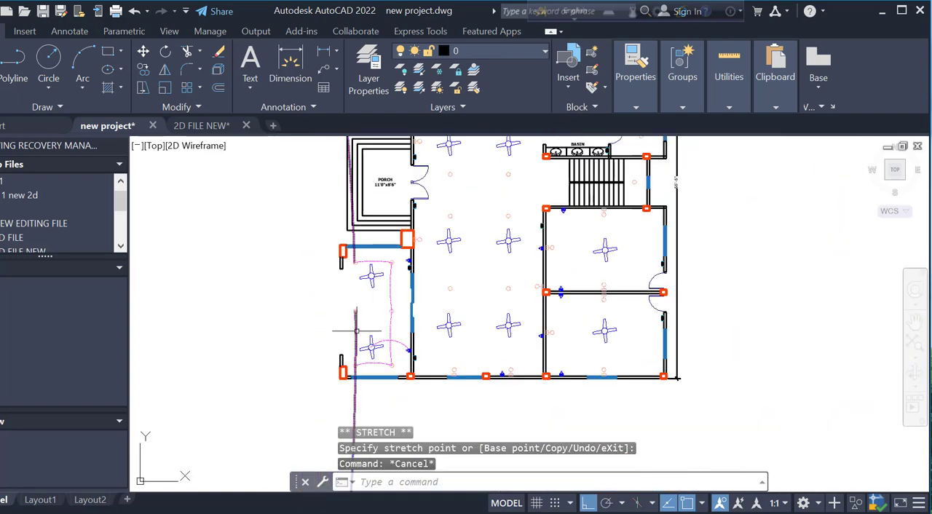
key(ctrl+z)
key(ctrl+z)
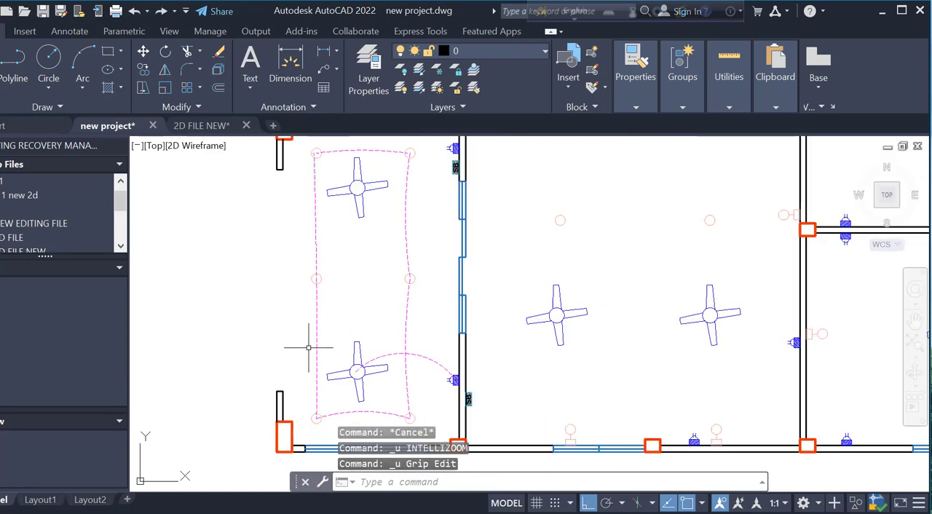
Stretch the left vertical arc's lower end up to the middle-left light and bow its midpoint slightly outward
click(316, 419)
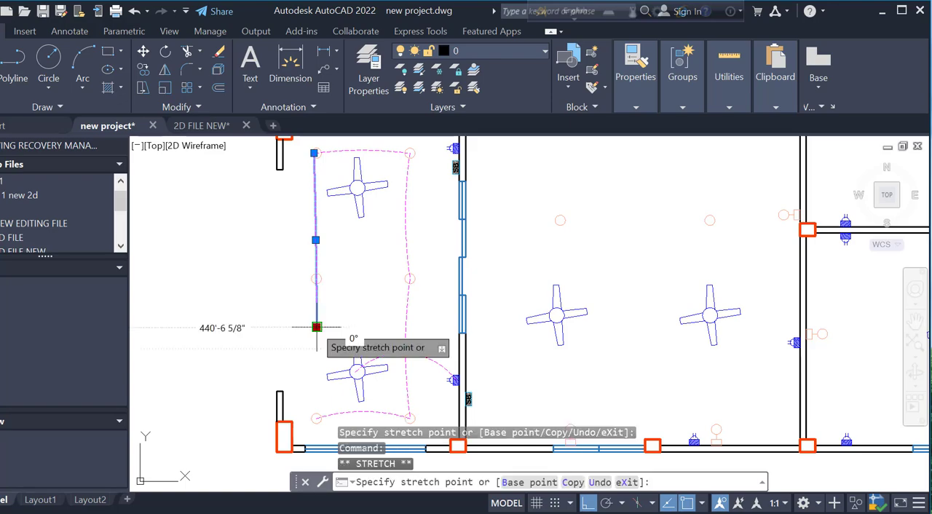
scroll(316, 297, up, 2)
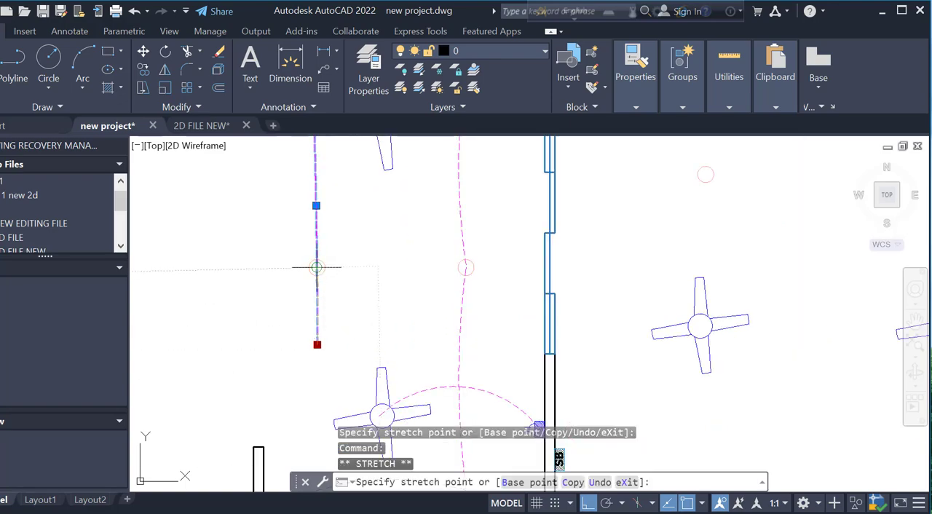
click(316, 268)
scroll(559, 455, down, 3)
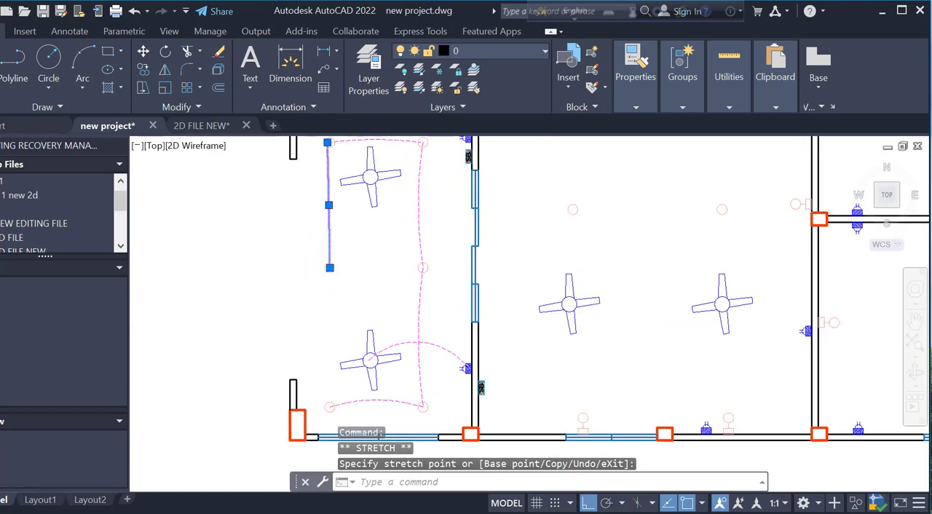
scroll(320, 185, up, 5)
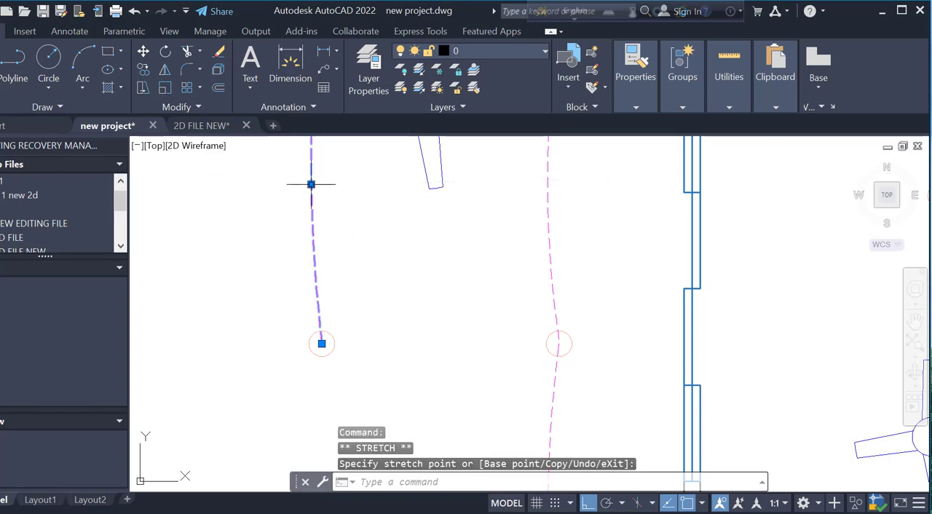
key(Escape)
Copy the upper-left vertical arc from its top end to the middle-left light so it continues down the left side
scroll(347, 218, down, 3)
click(373, 244)
click(338, 263)
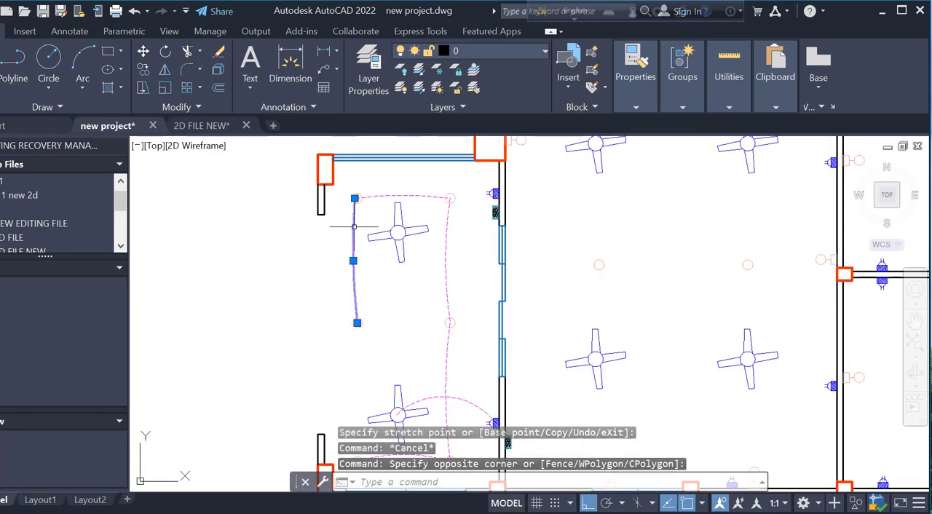
scroll(369, 209, up, 5)
key(Return)
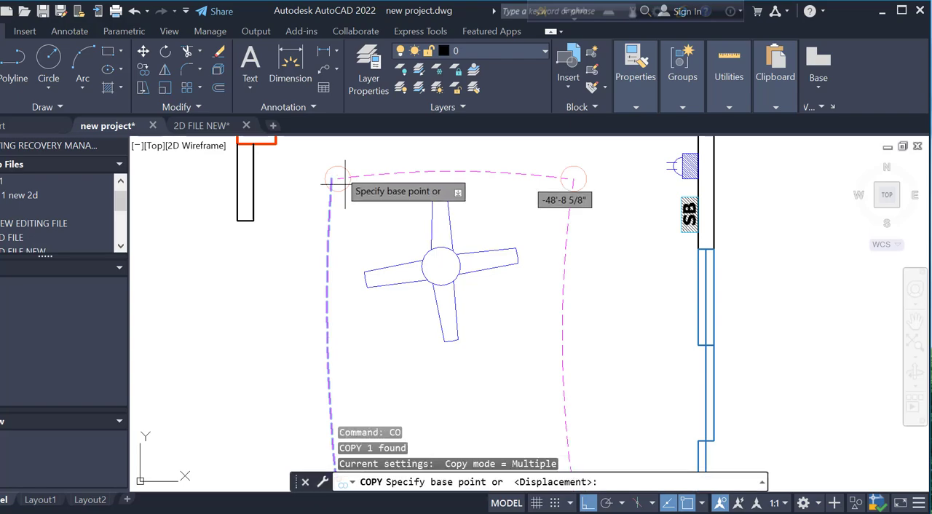
click(331, 179)
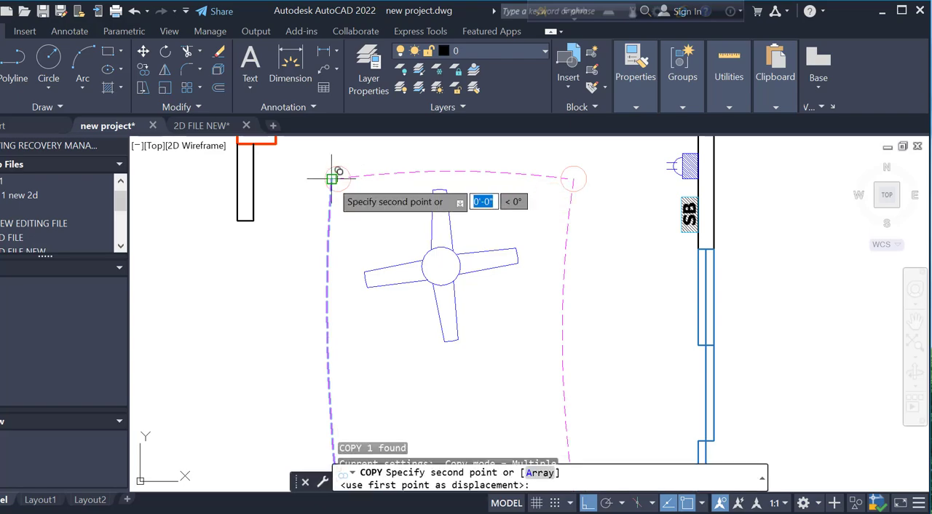
scroll(337, 327, down, 3)
scroll(333, 239, up, 4)
click(342, 218)
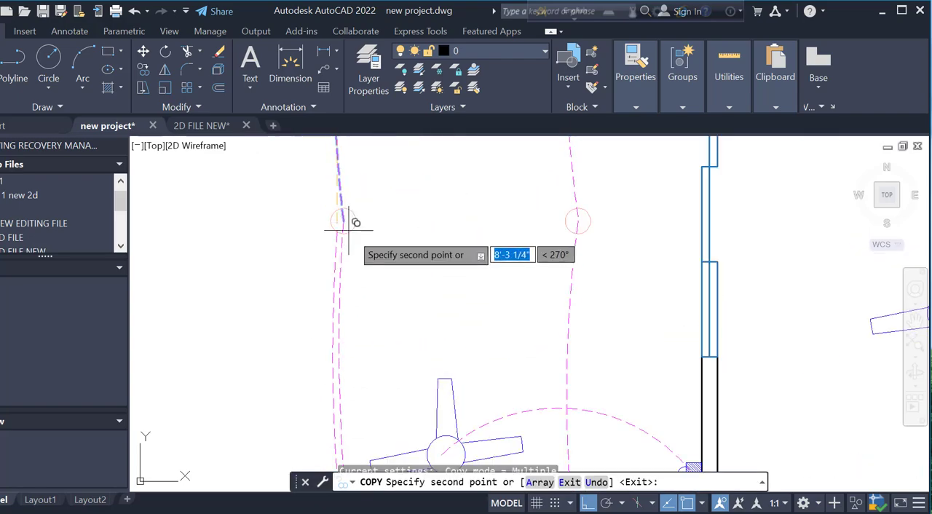
key(Escape)
Stretch the copied lower-left arc's bottom end to the centre of the bottom-left light
scroll(366, 250, down, 2)
scroll(364, 320, down, 2)
scroll(358, 343, up, 2)
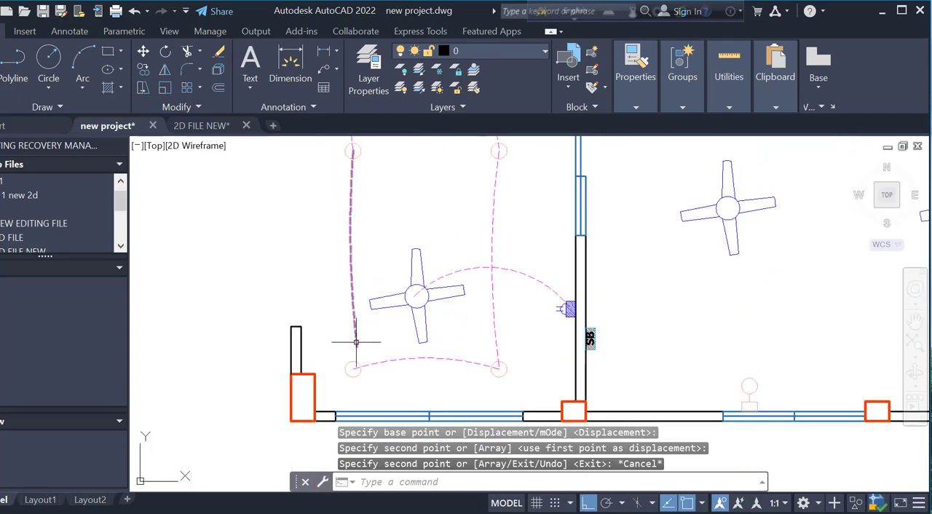
click(354, 338)
scroll(351, 336, up, 3)
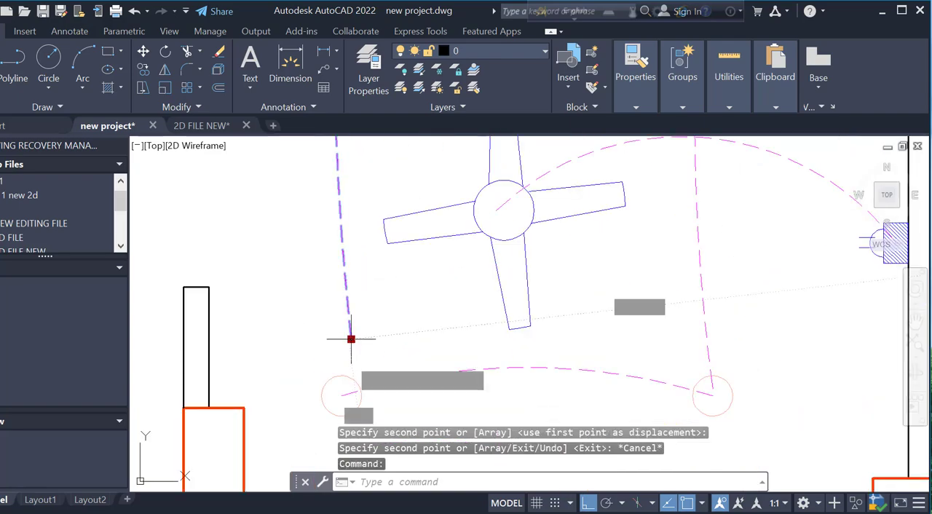
click(351, 339)
key(Escape)
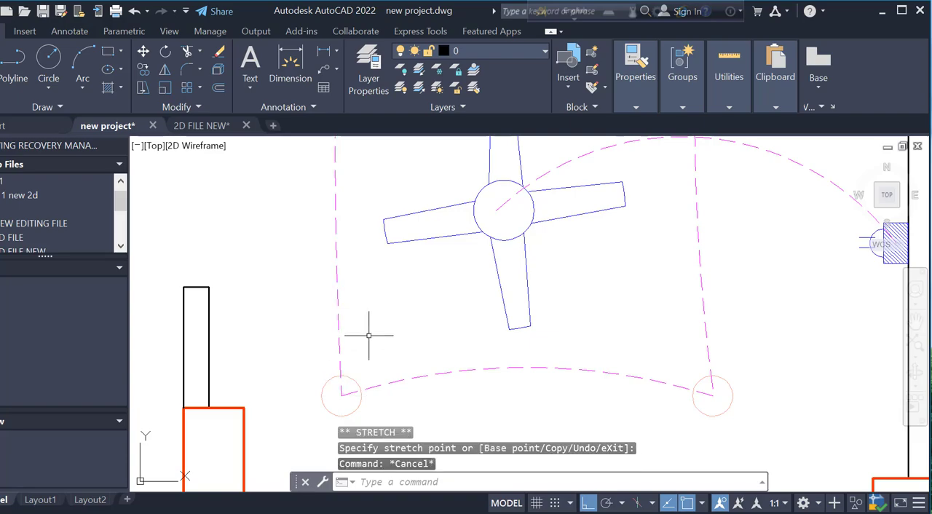
scroll(434, 326, down, 3)
scroll(530, 287, up, 1)
click(534, 246)
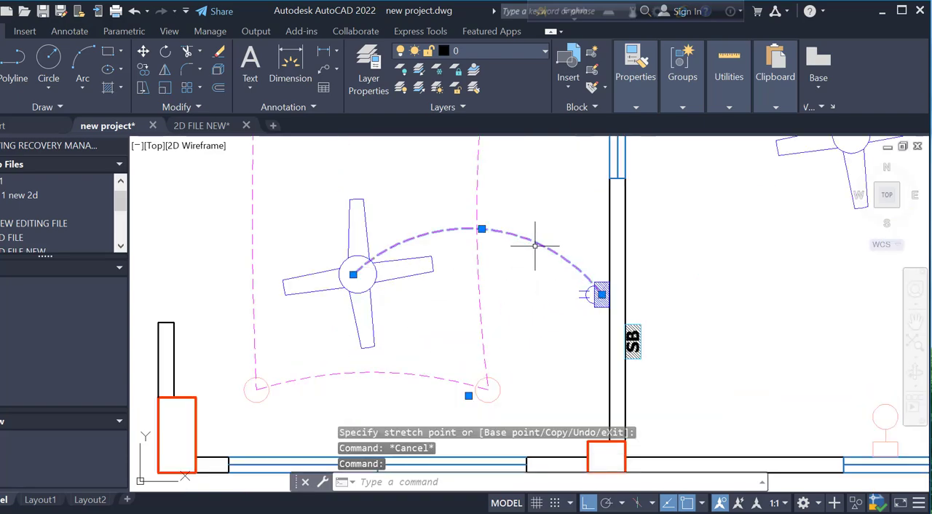
scroll(517, 322, down, 4)
scroll(517, 348, down, 1)
key(Escape)
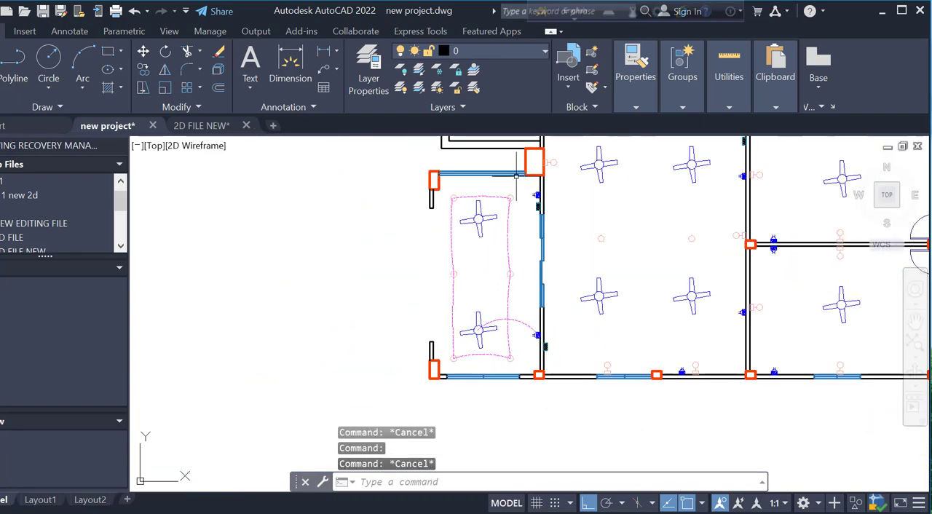
Copy the top-row arc from the top-left light to the top-right light of the same room
scroll(519, 175, up, 3)
scroll(444, 229, up, 2)
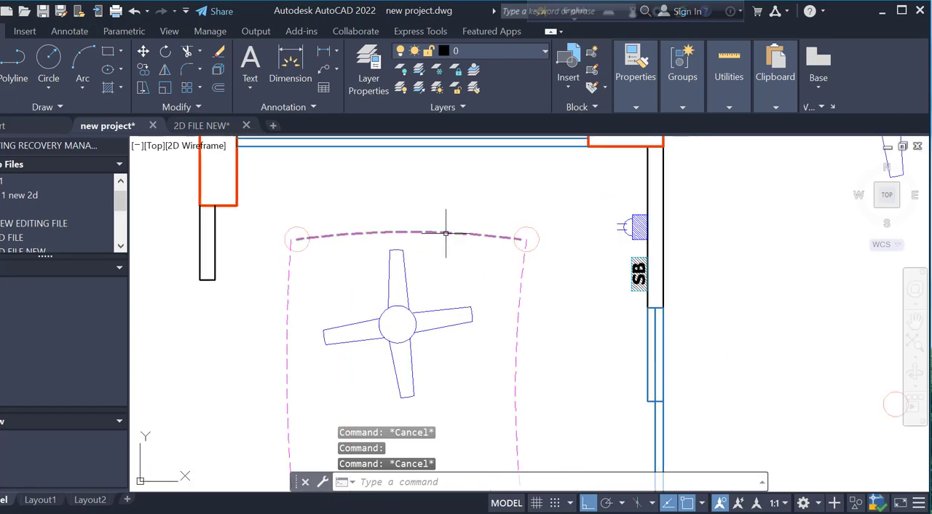
key(Return)
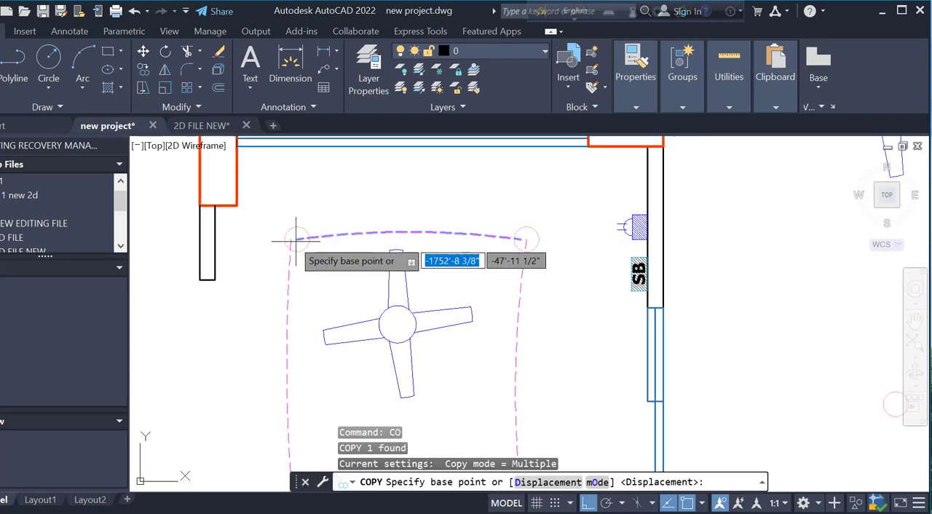
click(297, 239)
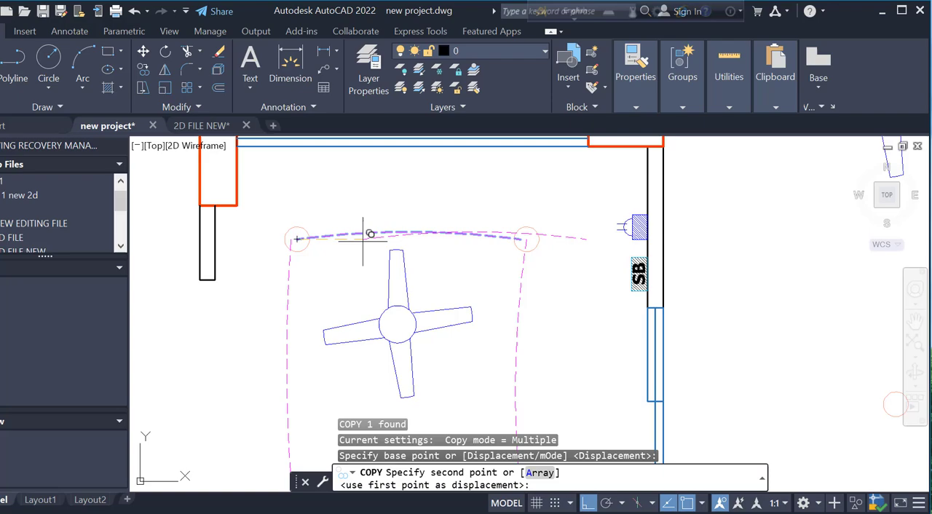
key(F8)
click(527, 239)
key(Escape)
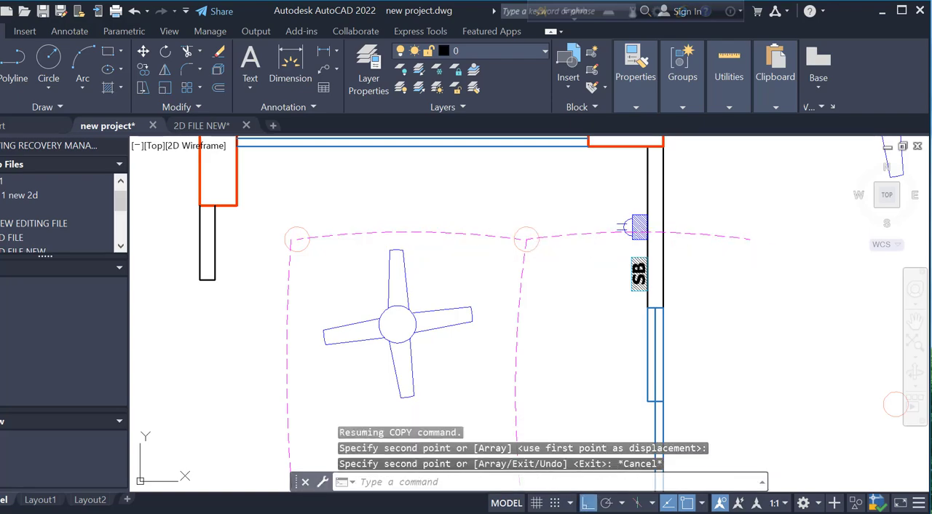
Stretch the copied arc's free end to the upper SB switchboard and bend its midpoint downward
click(596, 222)
click(581, 252)
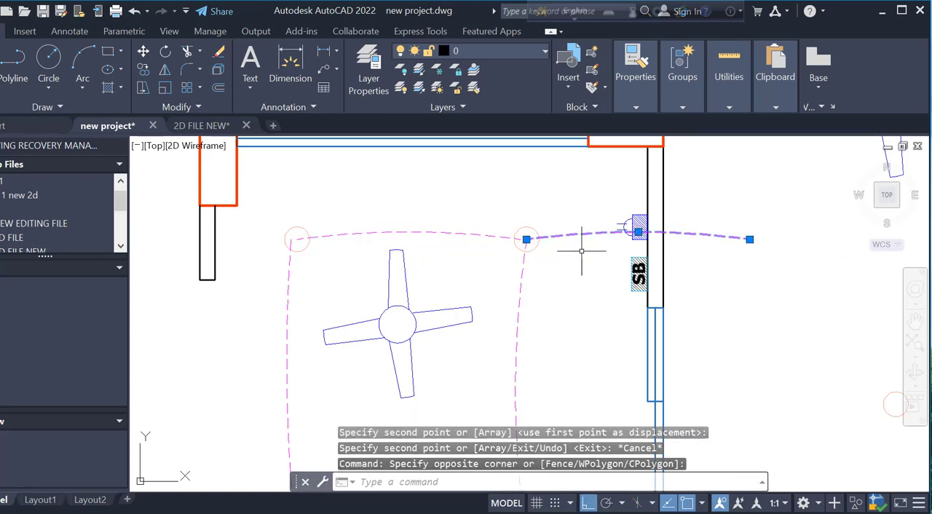
click(749, 239)
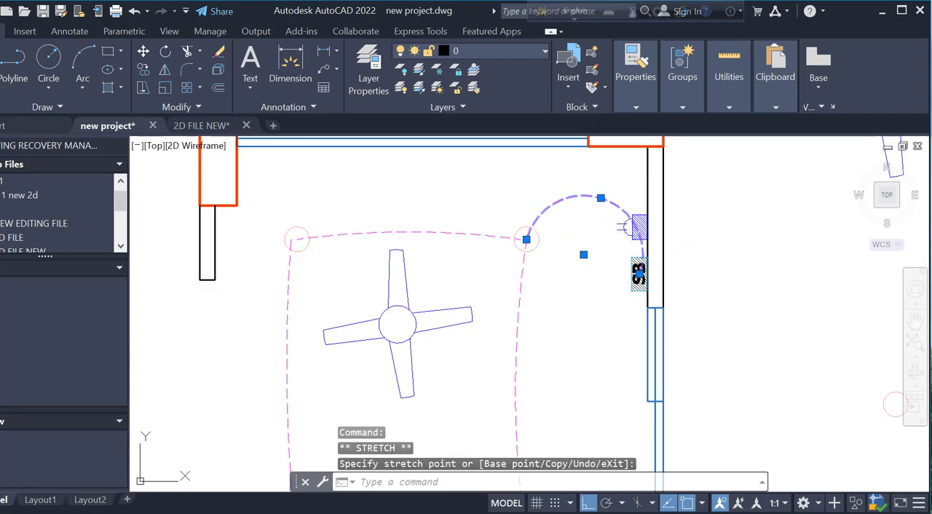
click(574, 282)
key(Escape)
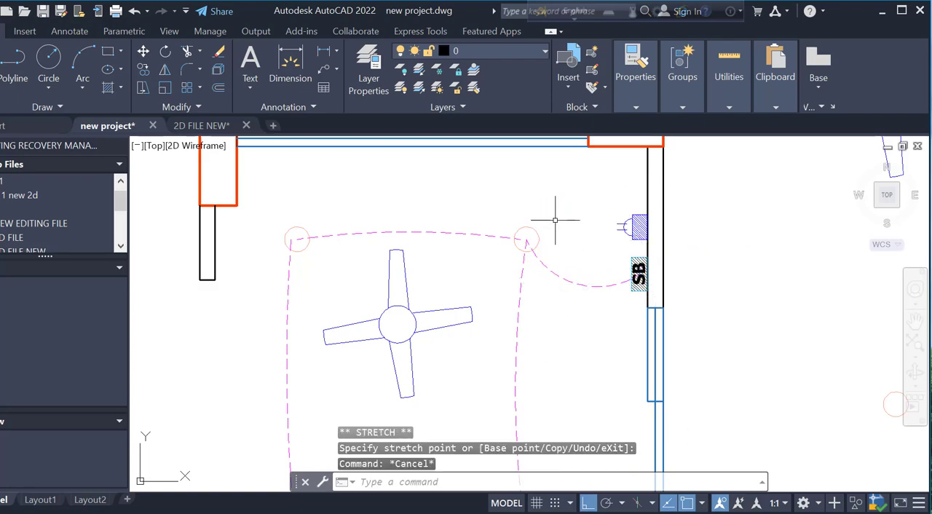
scroll(555, 219, down, 2)
scroll(437, 211, down, 4)
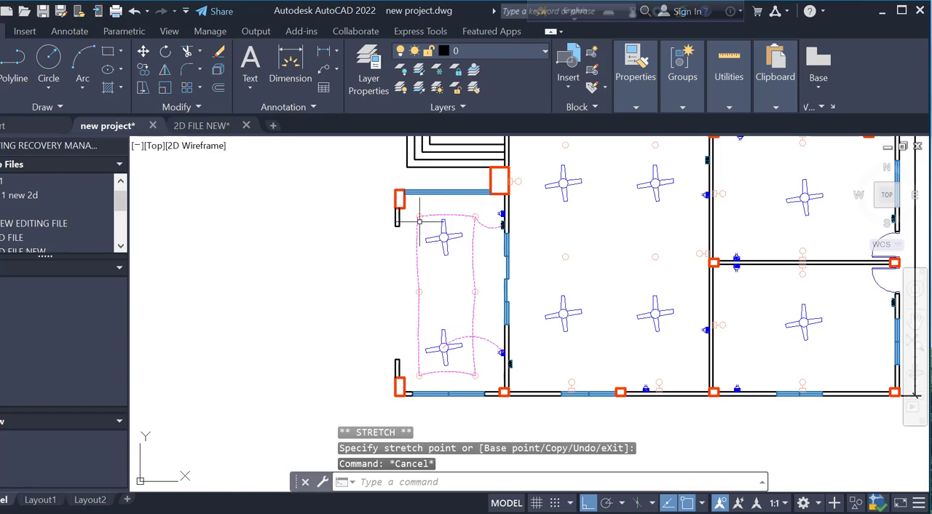
scroll(477, 338, up, 2)
scroll(470, 338, down, 2)
scroll(463, 338, up, 6)
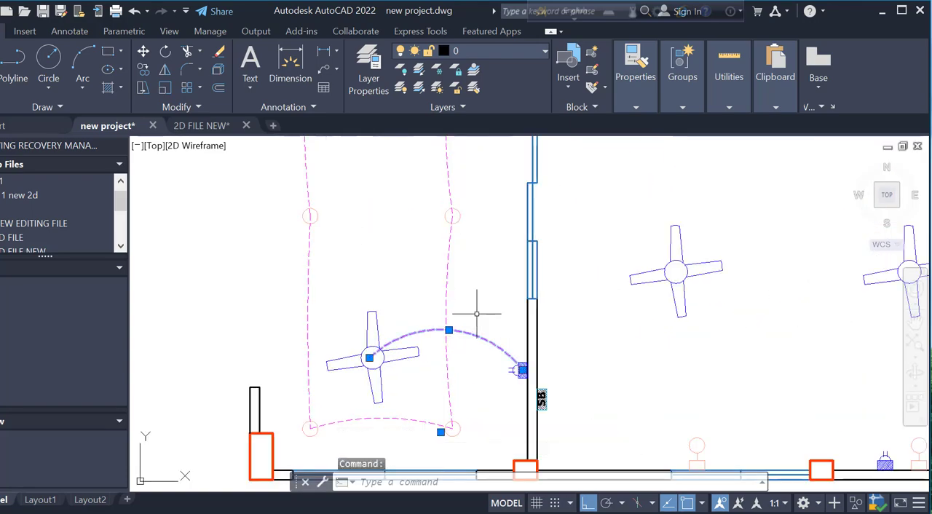
scroll(477, 314, down, 3)
scroll(455, 315, up, 3)
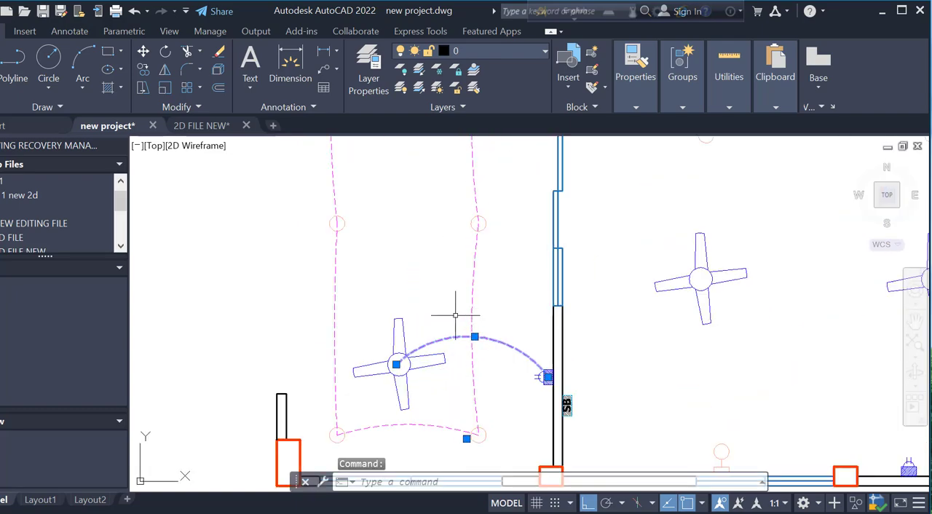
click(397, 364)
scroll(482, 174, down, 2)
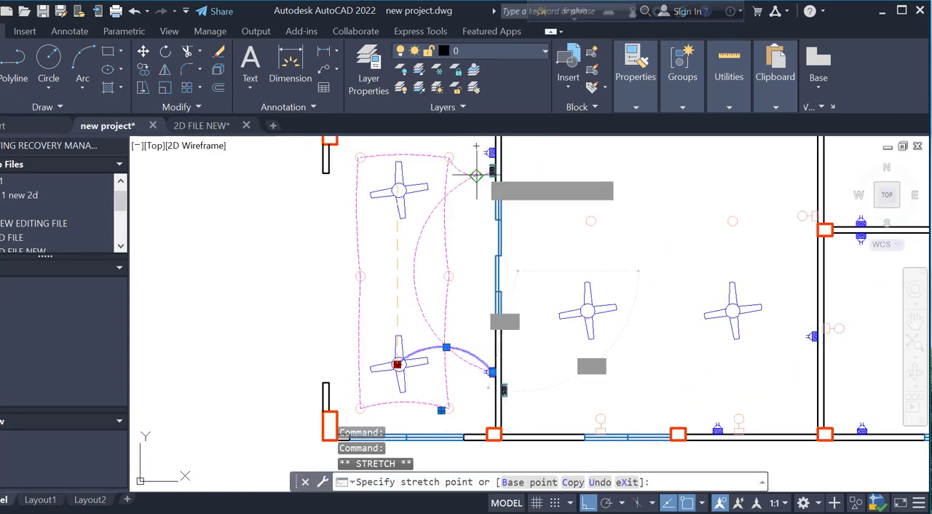
scroll(505, 166, up, 2)
key(Escape)
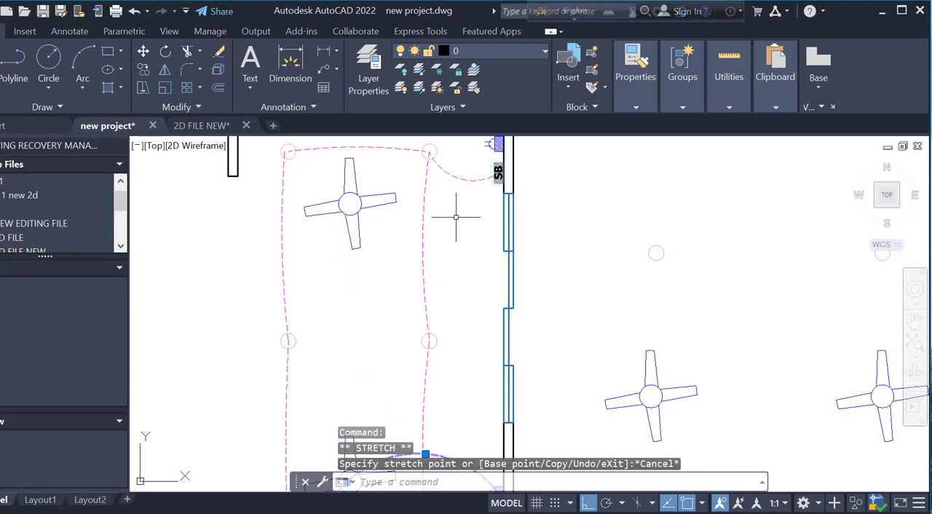
key(Escape)
Copy the lower fan's wiring arc straight up by about 12'-0" to start at the upper fan
scroll(445, 306, down, 3)
scroll(444, 357, up, 3)
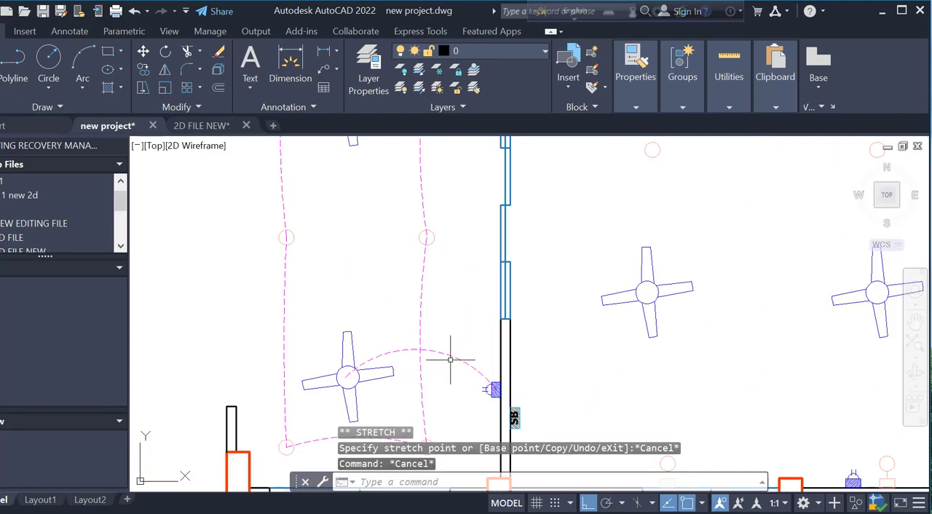
click(450, 358)
text(CO)
key(Return)
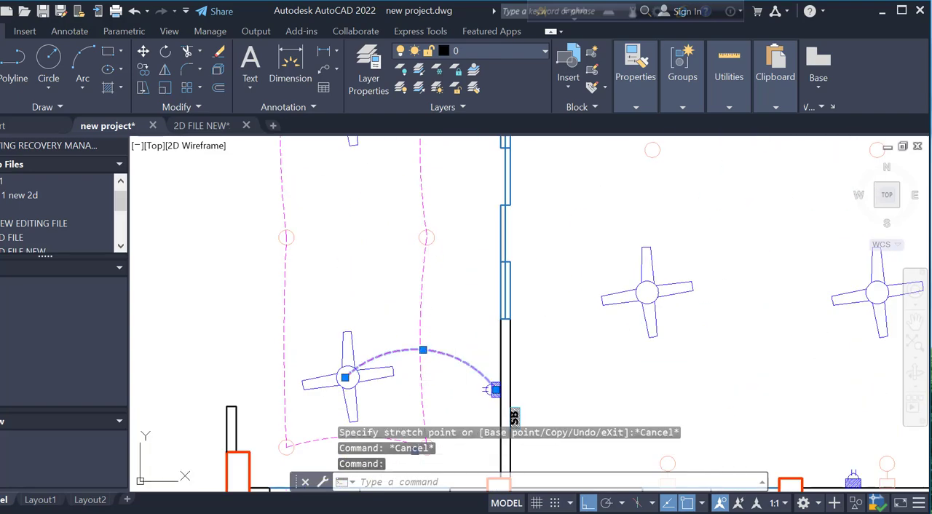
click(456, 316)
scroll(455, 316, down, 2)
scroll(457, 151, up, 4)
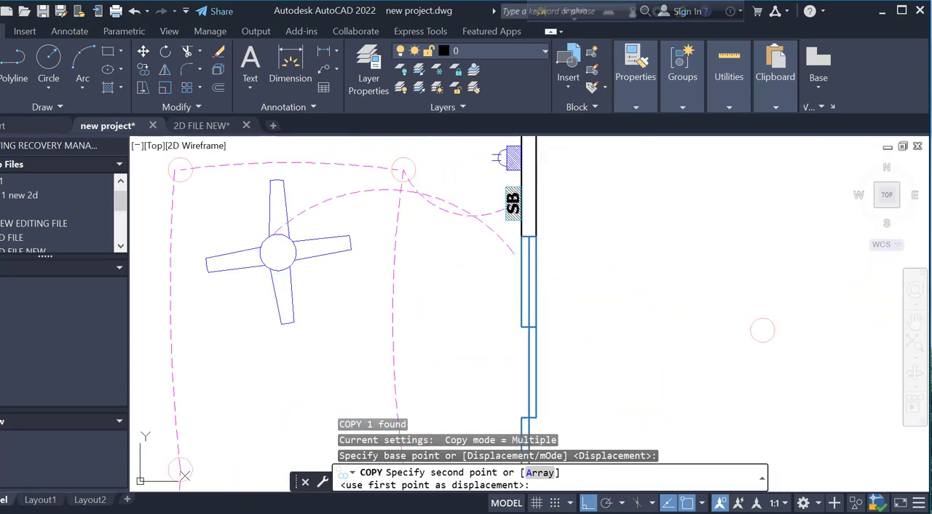
click(457, 159)
key(Escape)
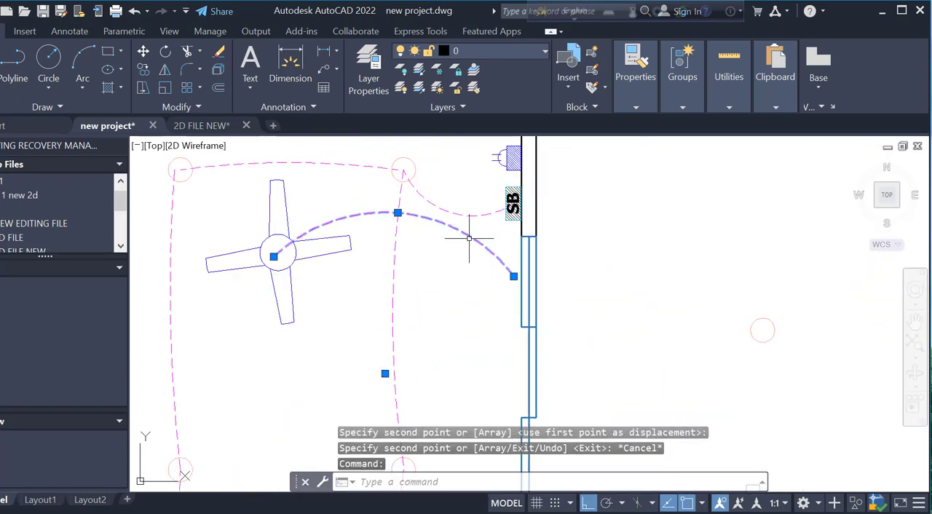
Stretch the upper fan's copied arc to the upper SB switchboard and bend its midpoint downward
click(514, 276)
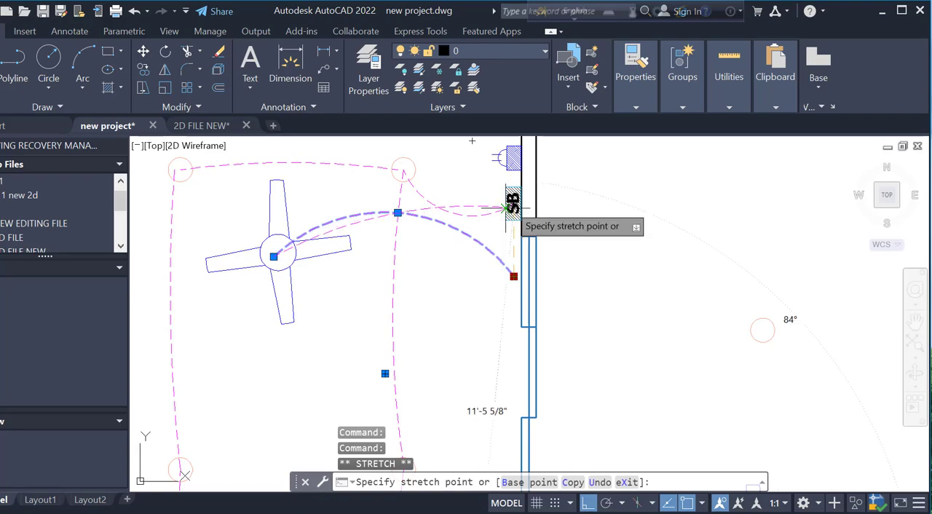
click(386, 216)
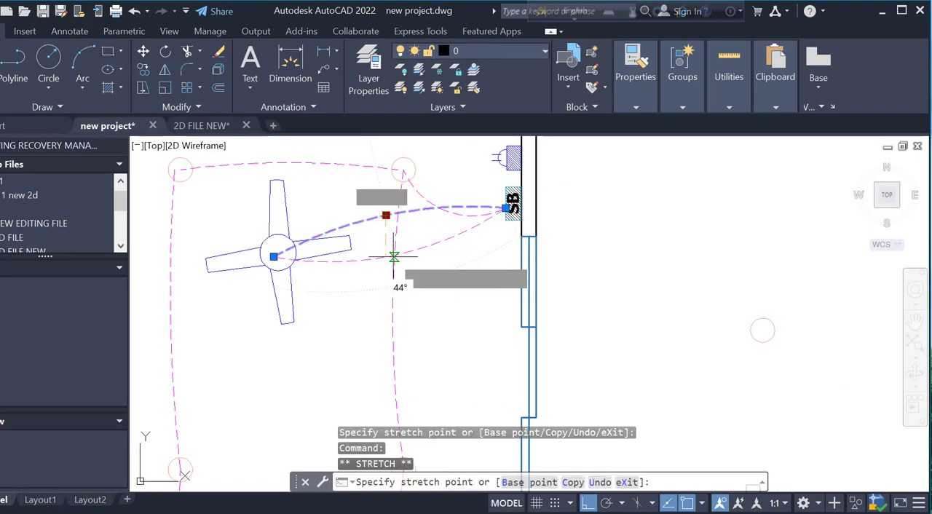
click(396, 258)
key(Escape)
scroll(466, 350, down, 4)
scroll(434, 270, up, 2)
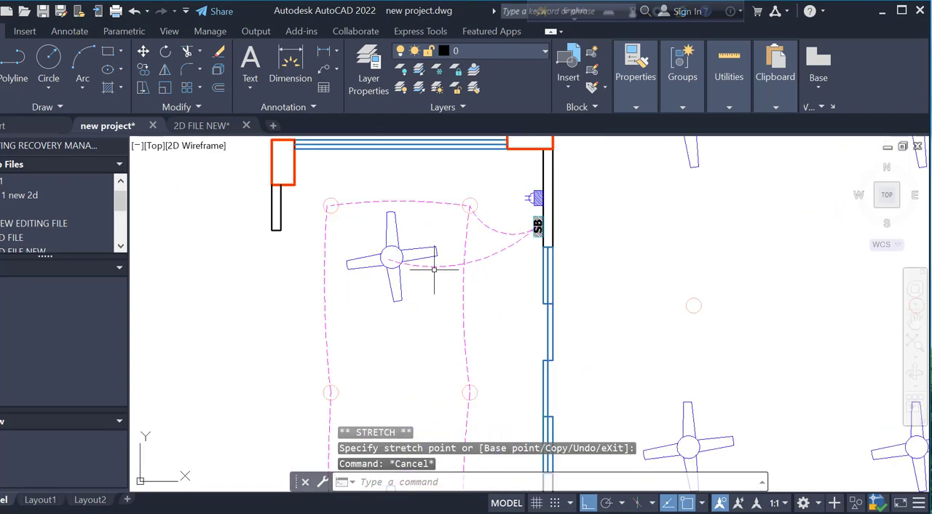
Copy the upper fan's switchboard arc straight down by about 0'-1 3/8"
click(434, 269)
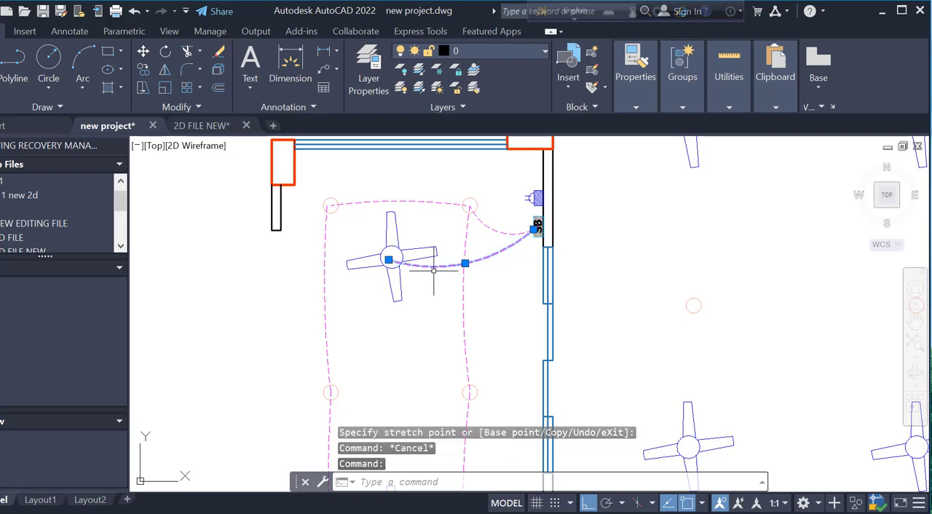
key(Return)
click(428, 306)
scroll(432, 298, up, 3)
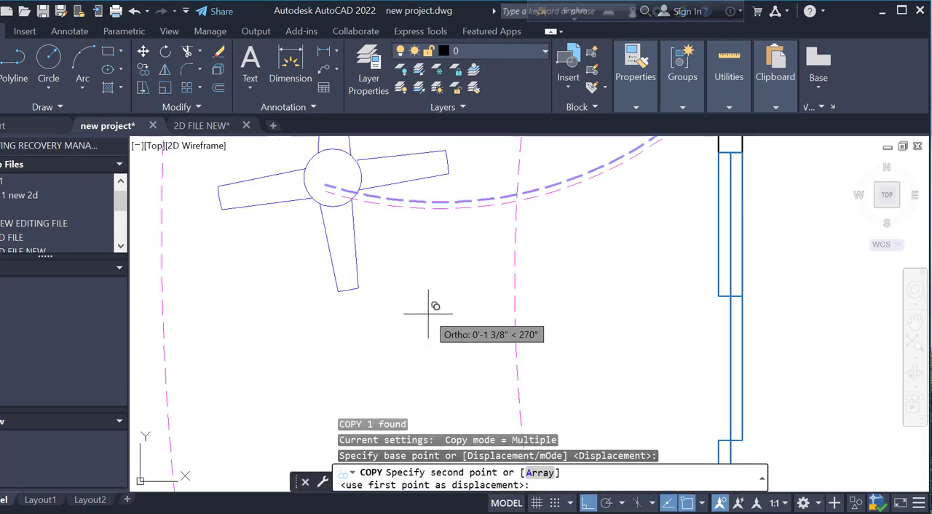
key(Escape)
scroll(463, 306, down, 2)
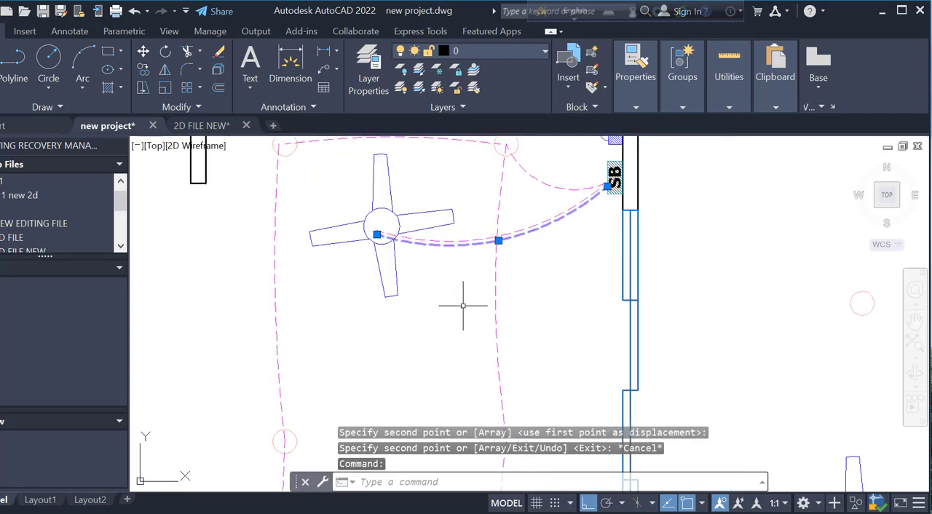
Stretch the copied arc's switchboard end to the centre of the lower fan in the same room
click(608, 186)
scroll(489, 202, down, 4)
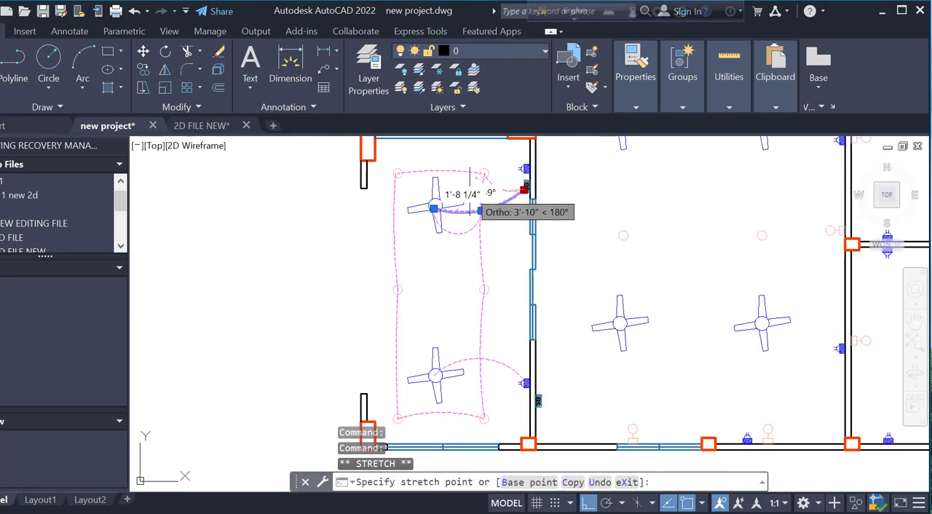
scroll(430, 384, up, 4)
click(431, 383)
scroll(431, 384, down, 4)
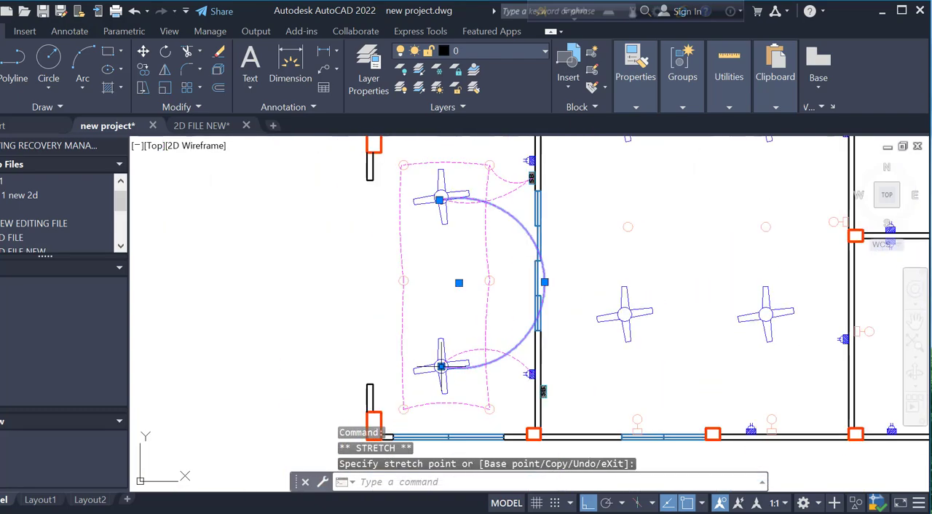
Bend the fan-to-fan arc's midpoint to the left so it curves shallowly inside the room
scroll(552, 280, up, 2)
click(541, 296)
scroll(358, 274, up, 4)
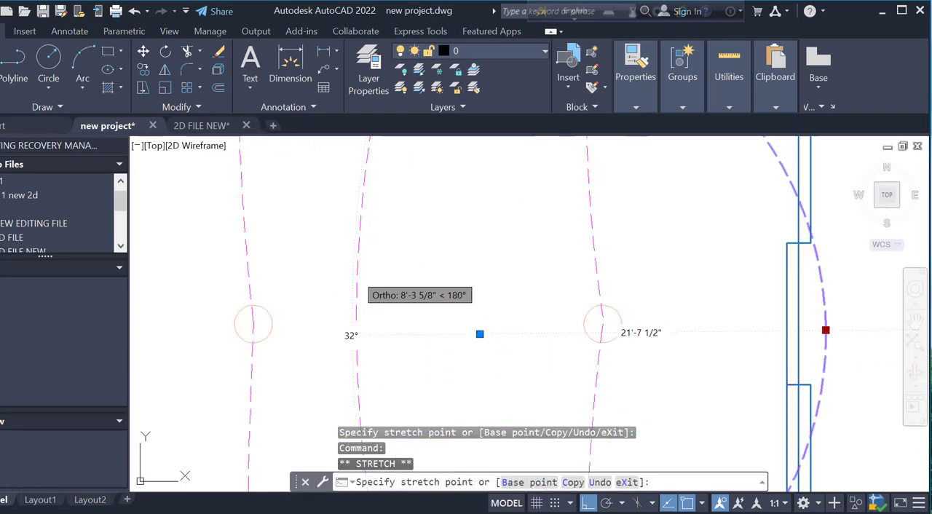
click(368, 275)
scroll(439, 325, down, 4)
key(Escape)
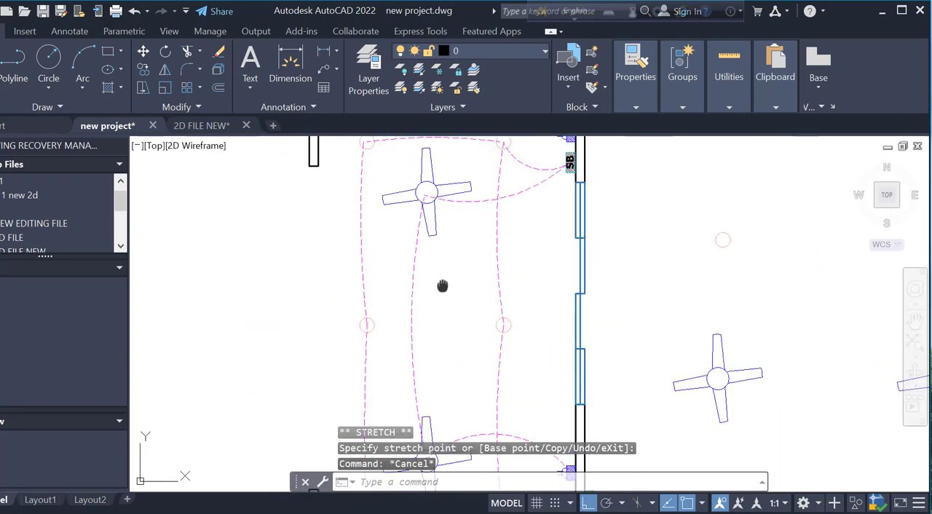
Save the drawing with the left room's finished wiring
middle_drag(442, 285, 328, 378)
scroll(328, 378, down, 4)
middle_drag(475, 336, 409, 405)
scroll(429, 296, down, 2)
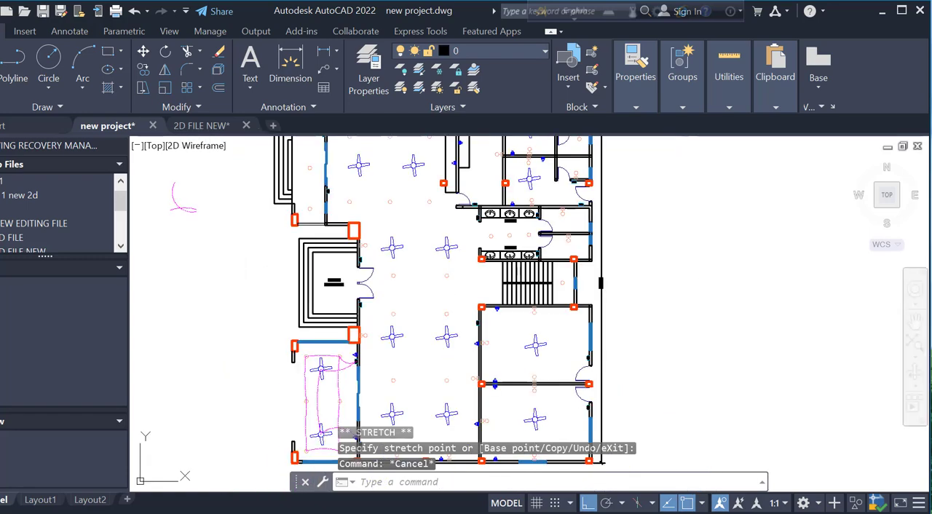
key(ctrl+s)
Examine the lights, fans and switchboards of the central hall and surrounding rooms that still lack wiring
scroll(426, 282, down, 2)
scroll(426, 283, up, 2)
middle_drag(426, 282, 395, 354)
scroll(428, 384, up, 4)
scroll(429, 373, down, 2)
scroll(426, 369, down, 2)
scroll(415, 280, up, 2)
scroll(406, 292, down, 2)
scroll(401, 330, up, 4)
scroll(400, 330, down, 2)
scroll(396, 354, down, 3)
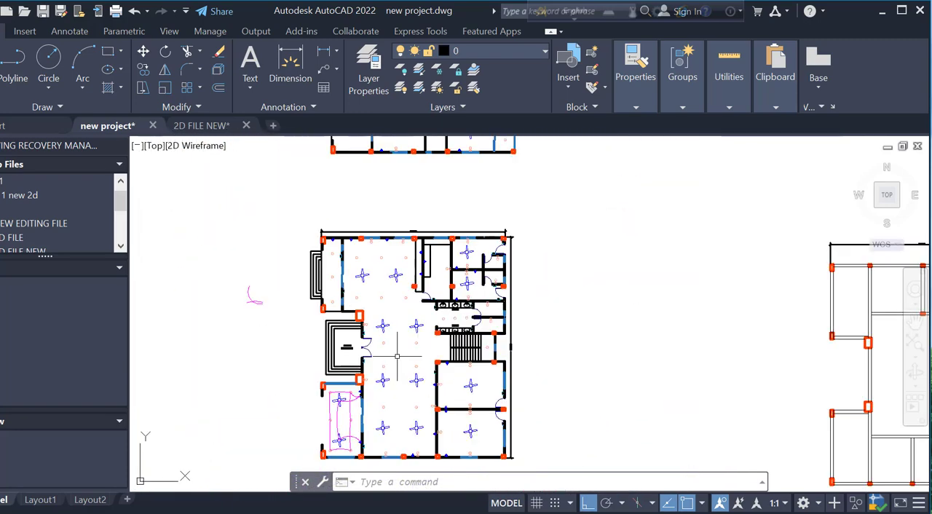
scroll(396, 356, up, 2)
scroll(404, 298, up, 4)
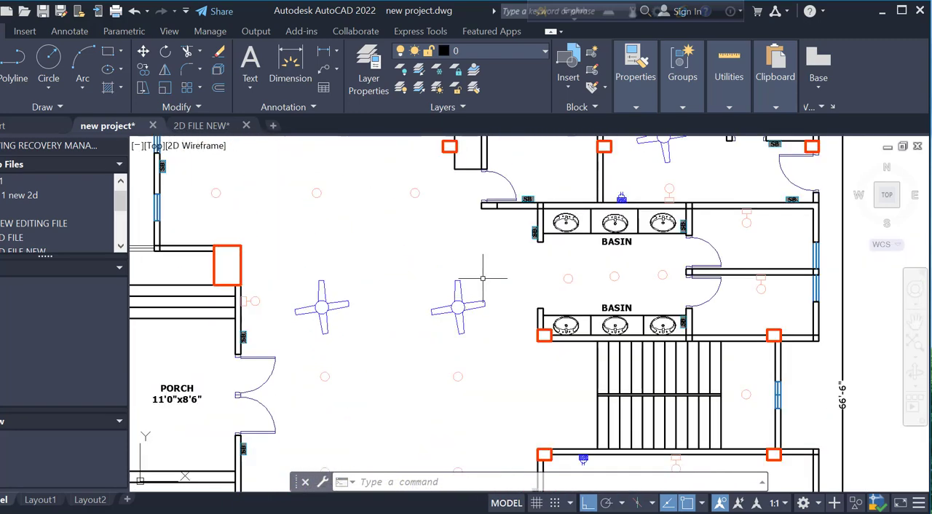
scroll(483, 277, down, 2)
scroll(548, 275, up, 4)
scroll(612, 199, down, 4)
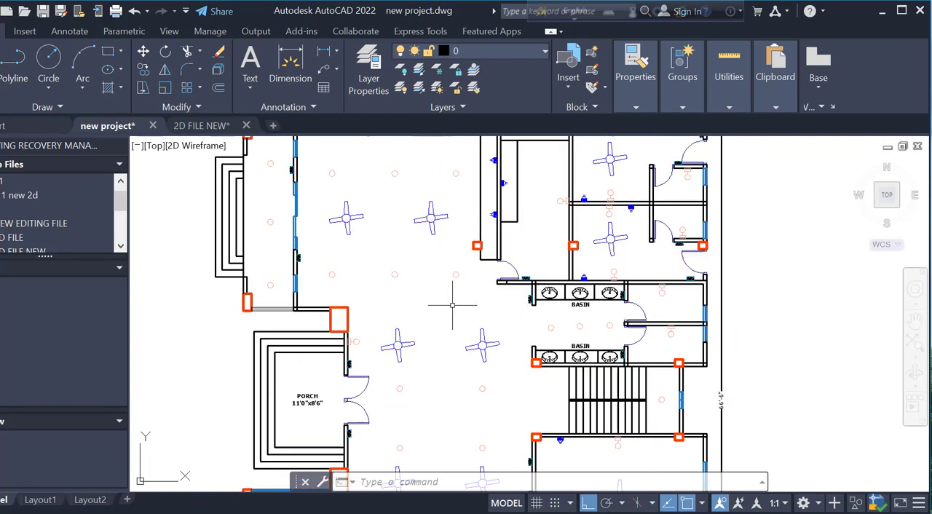
scroll(494, 256, down, 2)
middle_drag(495, 325, 404, 460)
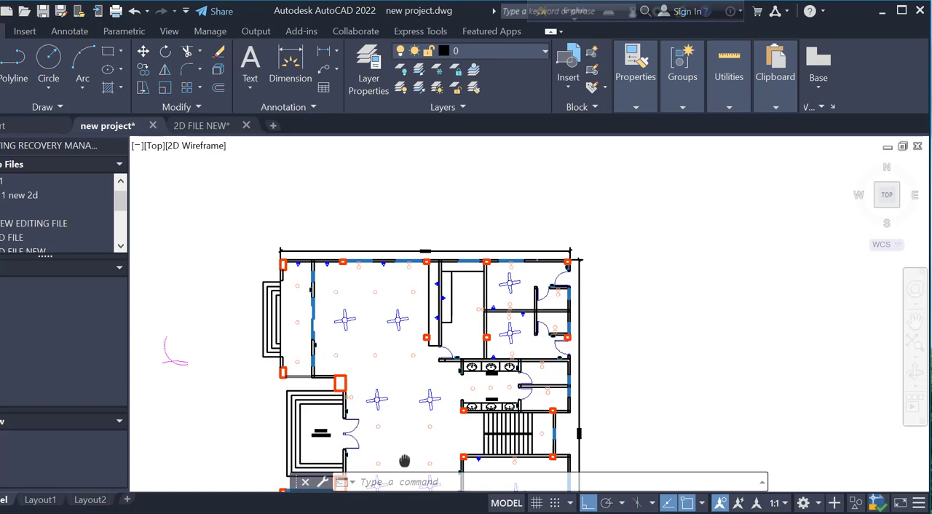
scroll(404, 459, up, 2)
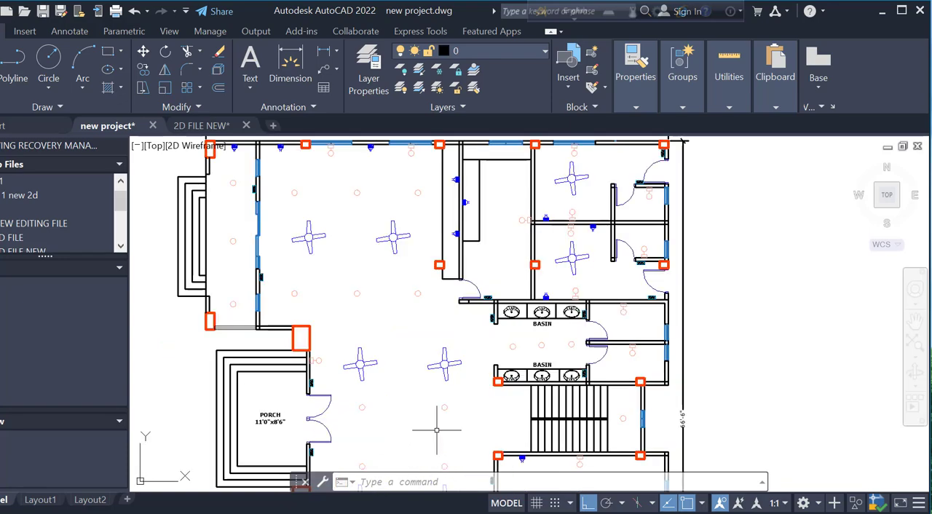
scroll(427, 402, up, 2)
middle_drag(426, 374, 440, 343)
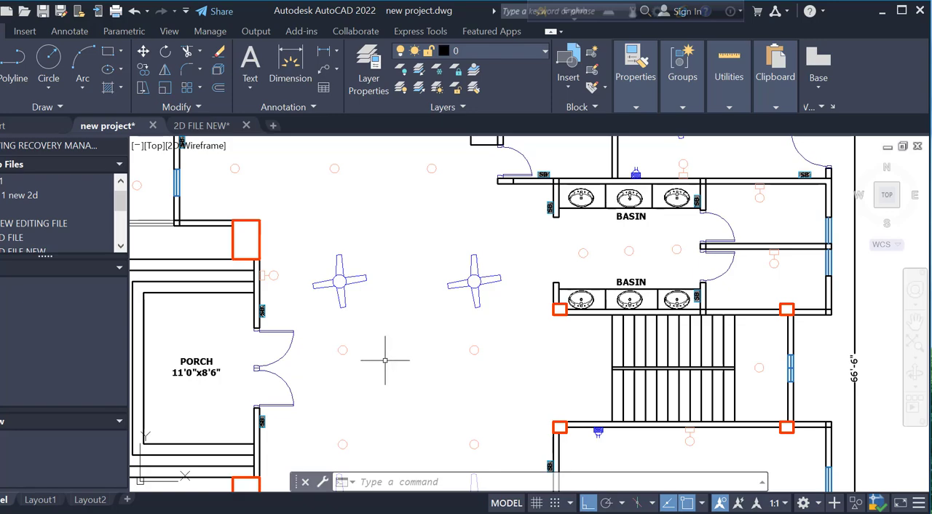
scroll(385, 360, down, 2)
middle_drag(385, 364, 423, 427)
scroll(390, 373, up, 2)
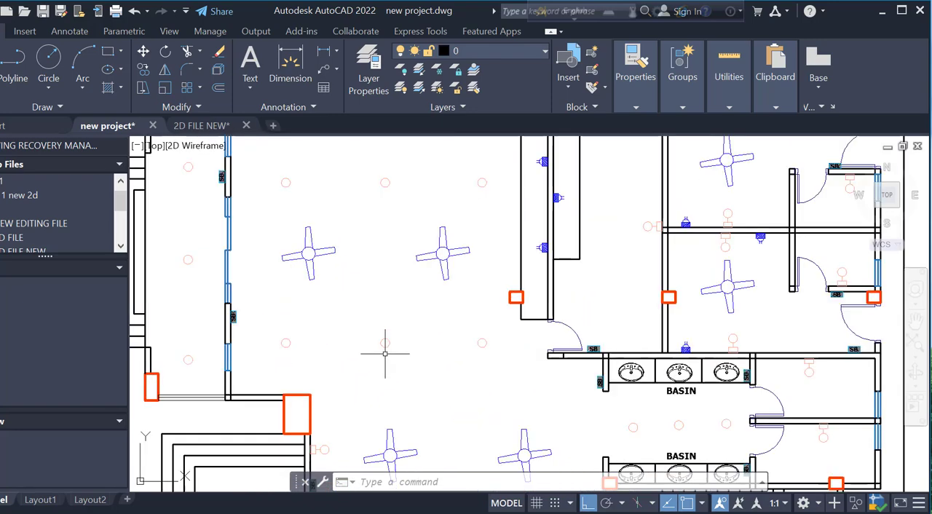